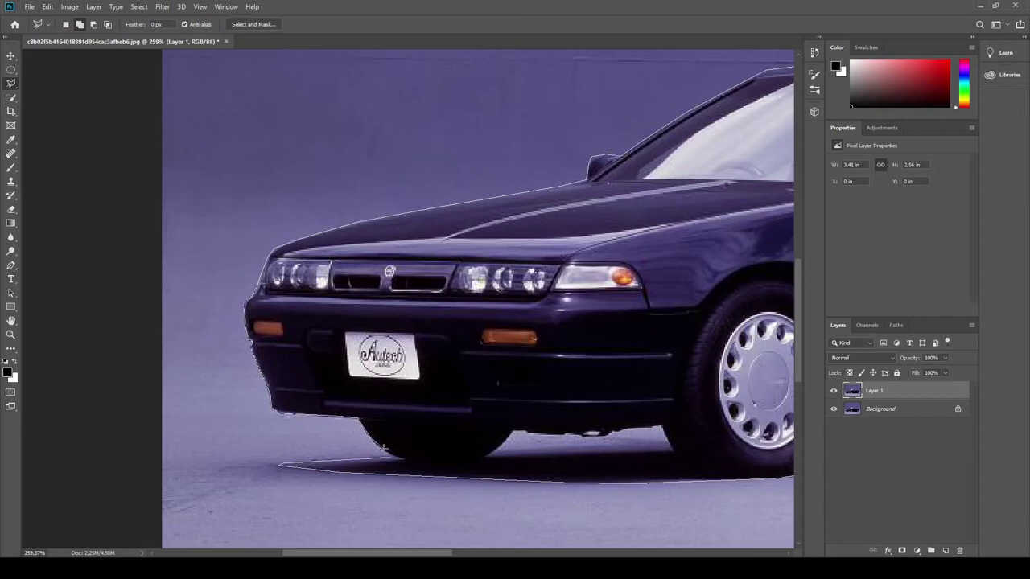
Finish outlining the sedan and its ground shadow with the Polygonal Lasso, and paste the cutout into the forest road image.
left_click(402, 465)
key("ctrl+0")
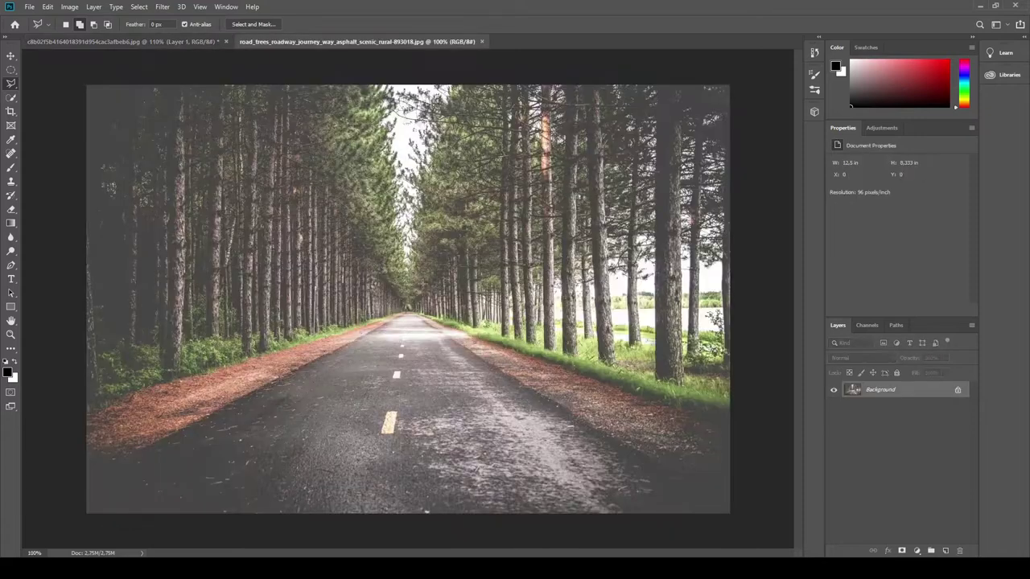
key("ctrl+v")
Enlarge the pasted sedan to about 9.99 by 3.42 in and place it on the road in the foreground.
key("ctrl+t")
left_click_drag(632, 233, 655, 311)
left_click_drag(513, 382, 508, 393)
left_click(514, 24)
Select and delete the leftover original background showing beneath the sedan between its wheels.
scroll(404, 477, "up", 5)
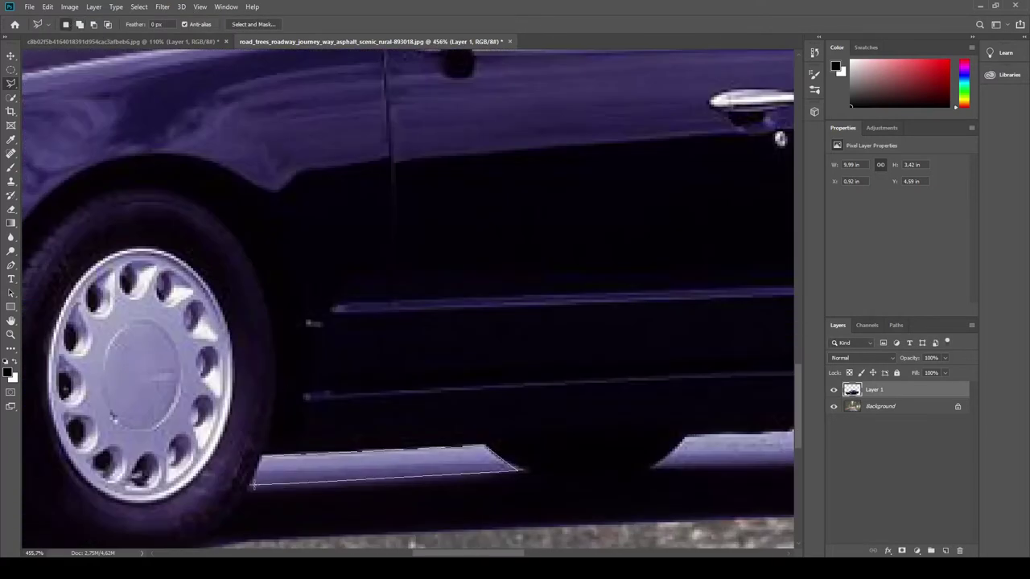
scroll(333, 421, "down", 2)
scroll(107, 408, "up", 2)
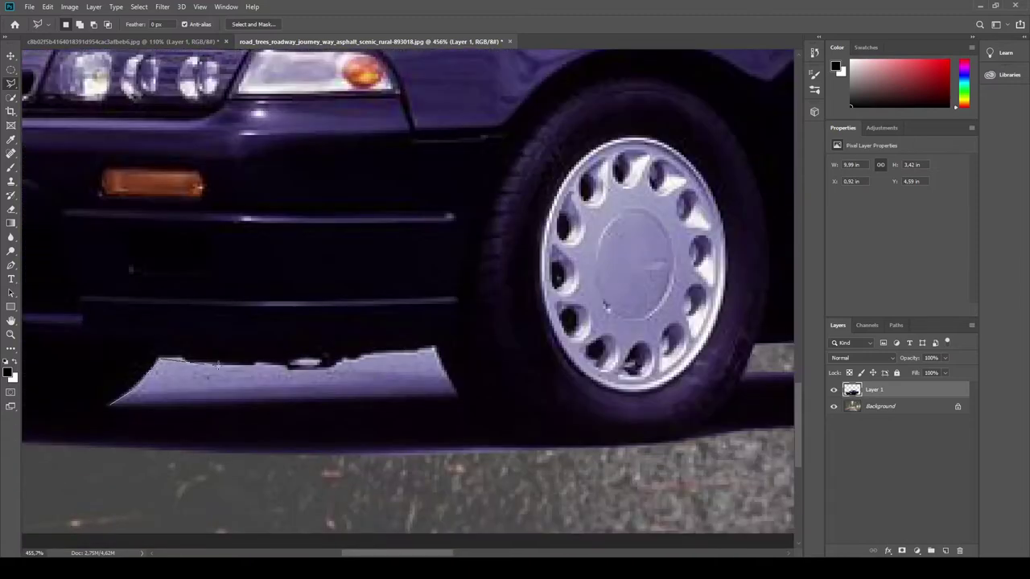
scroll(258, 403, "right", 5)
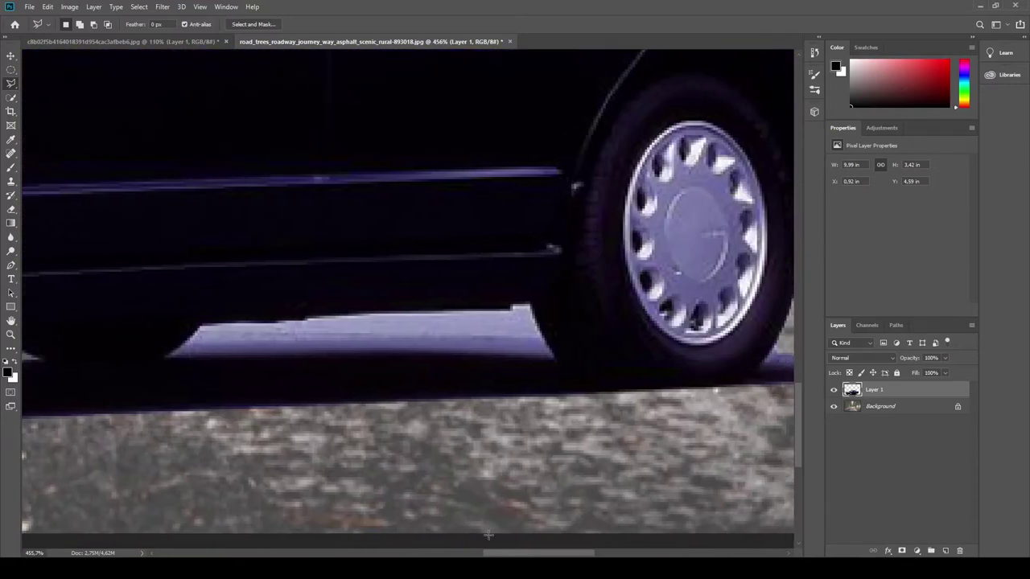
left_click(170, 354)
scroll(340, 304, "down", 5)
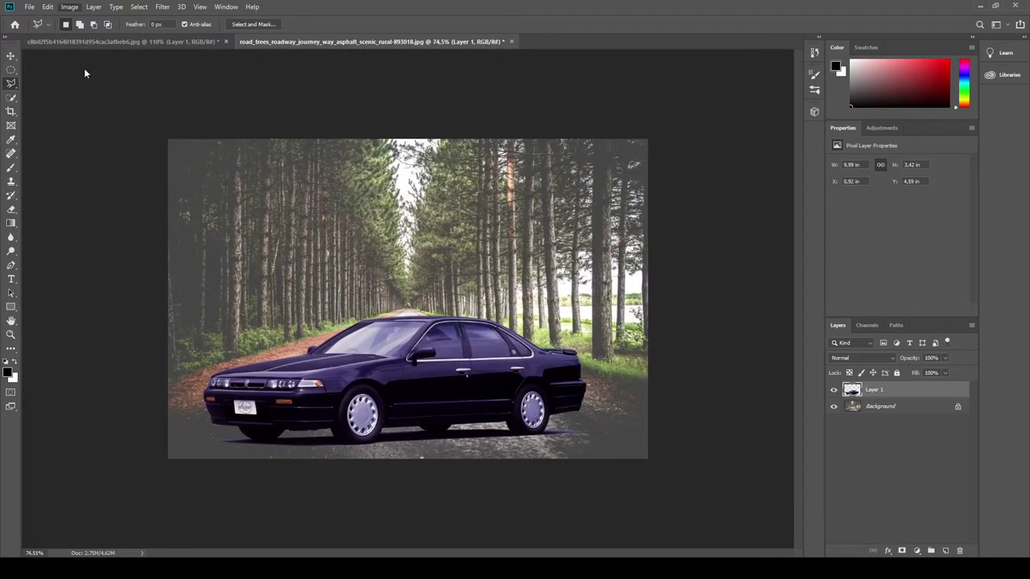
Neutralize the purple tint of the sedan layer with a color adjustment so the body turns black.
key("i")
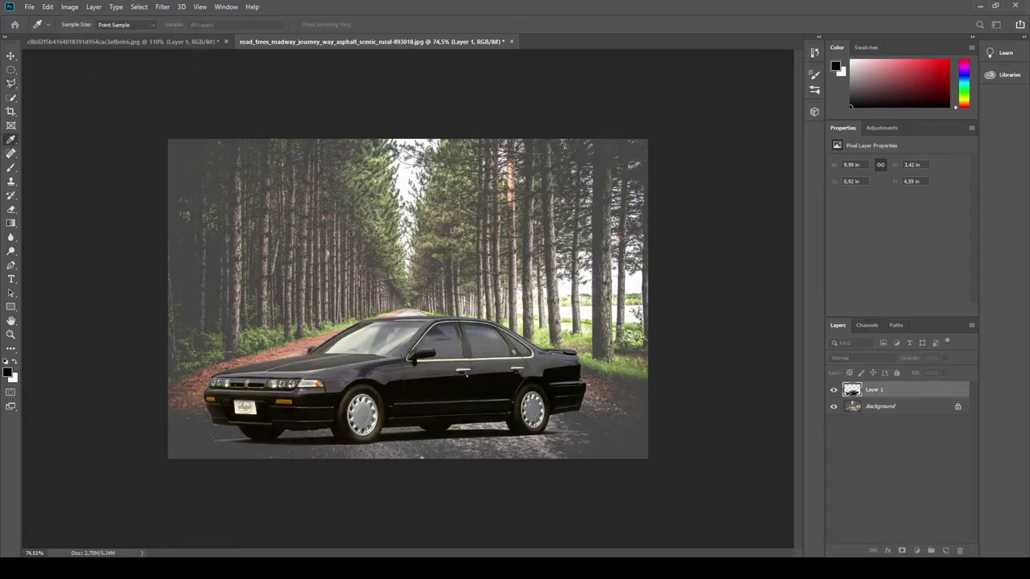
key("l")
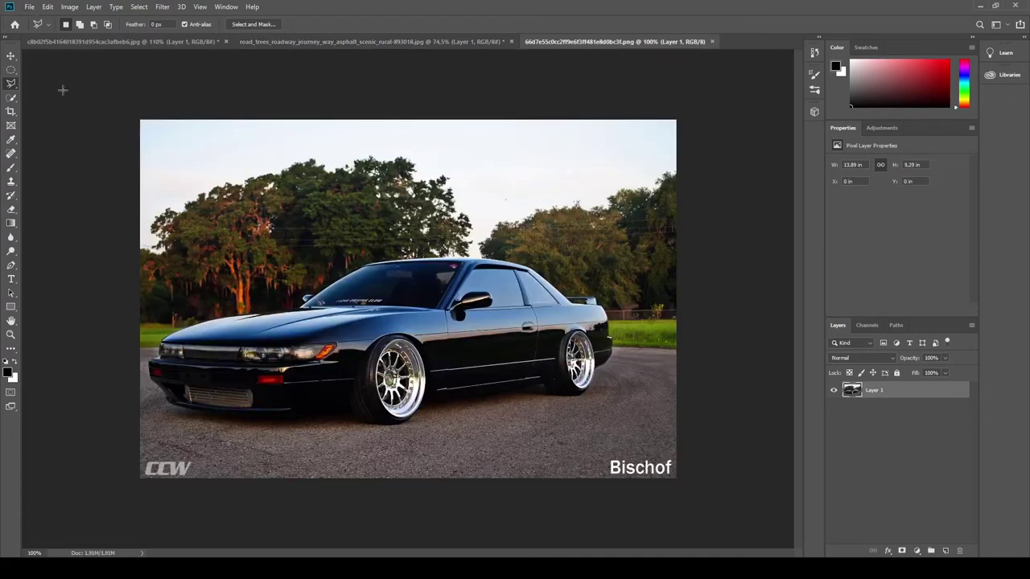
Outline the front bumper of the black coupe in the donor photo with the Polygonal Lasso, ending at the front wheel.
key("ctrl+shift+Tab")
left_click(563, 41)
left_click(274, 41)
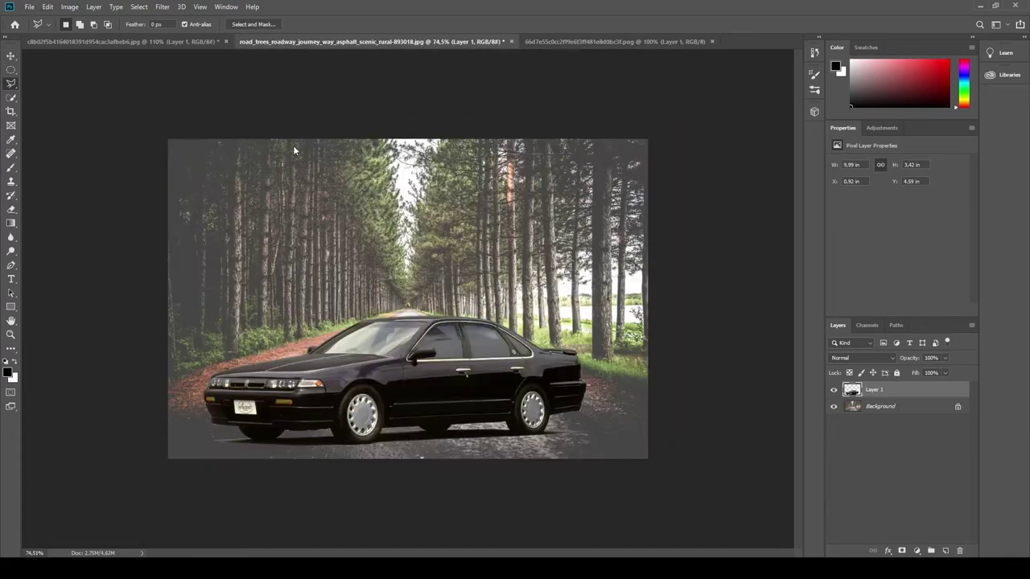
left_click(615, 41)
scroll(92, 328, "up", 4)
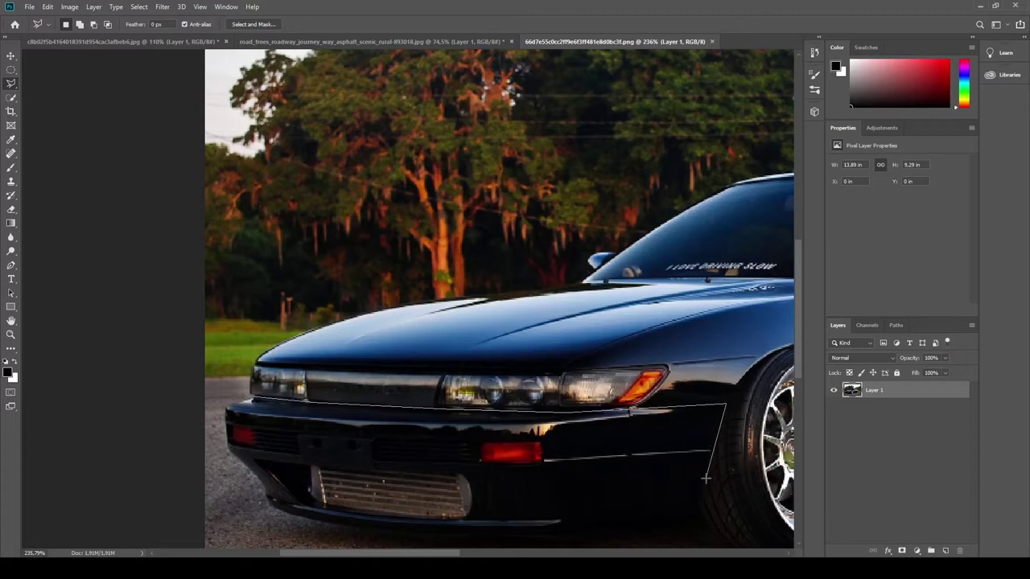
scroll(704, 478, "down", 3)
left_click(691, 415)
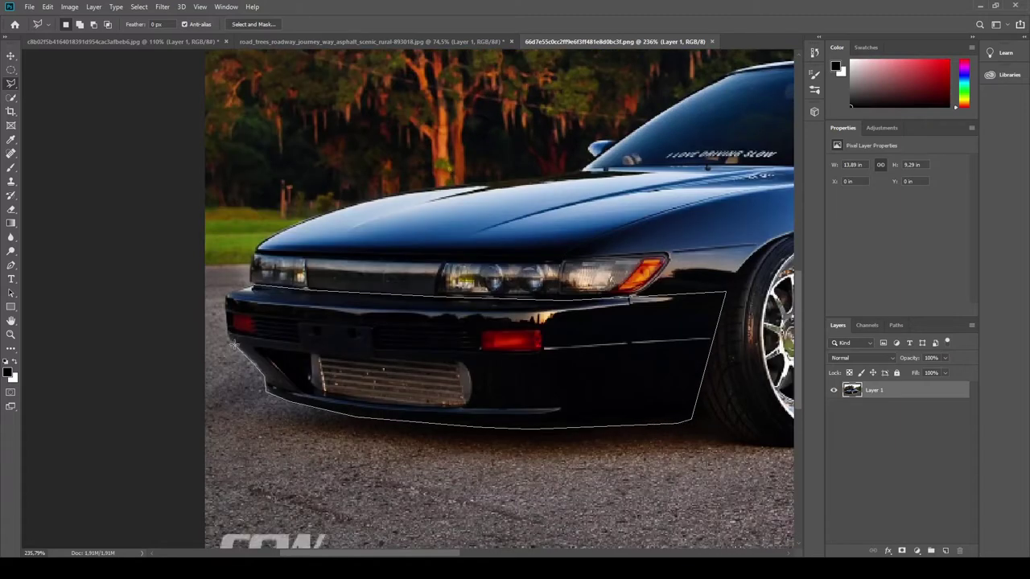
Copy the selected bumper into the forest road image and move it over the sedan's front end.
key("ctrl+c")
left_click(370, 41)
key("ctrl+v")
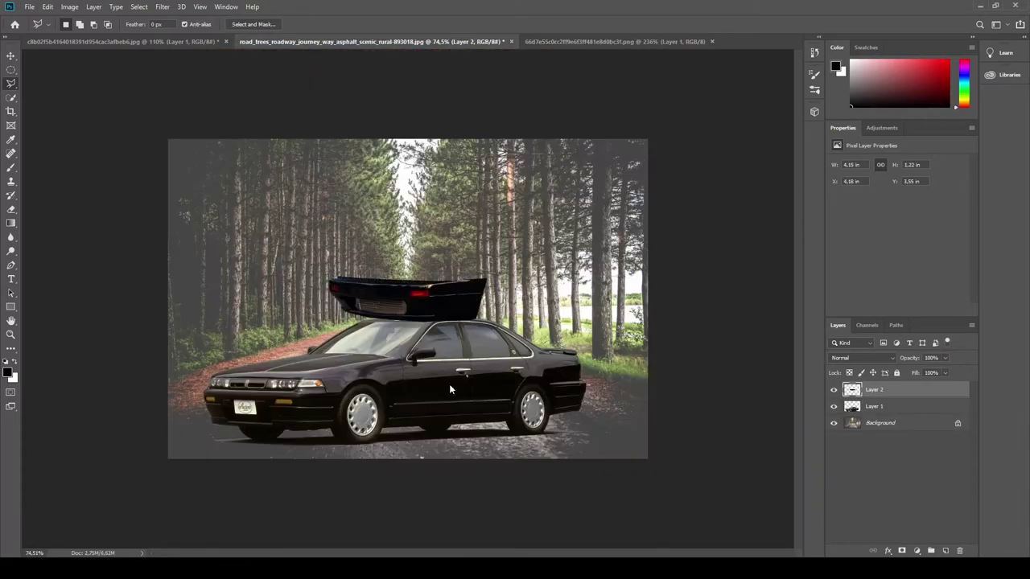
left_click_drag(425, 299, 299, 409)
Scale, rotate and skew the pasted bumper to cover the sedan's original bumper below the headlights.
key("ctrl+t")
scroll(401, 525, "up", 3)
left_click_drag(230, 496, 197, 521)
left_click_drag(475, 423, 481, 431)
left_click_drag(535, 407, 513, 411)
left_click_drag(533, 492, 517, 493)
left_click_drag(363, 409, 360, 417)
Warp the bumper so its upper edge follows the sedan's headlight line and its end reaches the front wheel.
right_click(360, 417)
left_click(386, 499)
left_click_drag(509, 415, 530, 415)
left_click_drag(436, 401, 429, 407)
left_click_drag(519, 465, 531, 469)
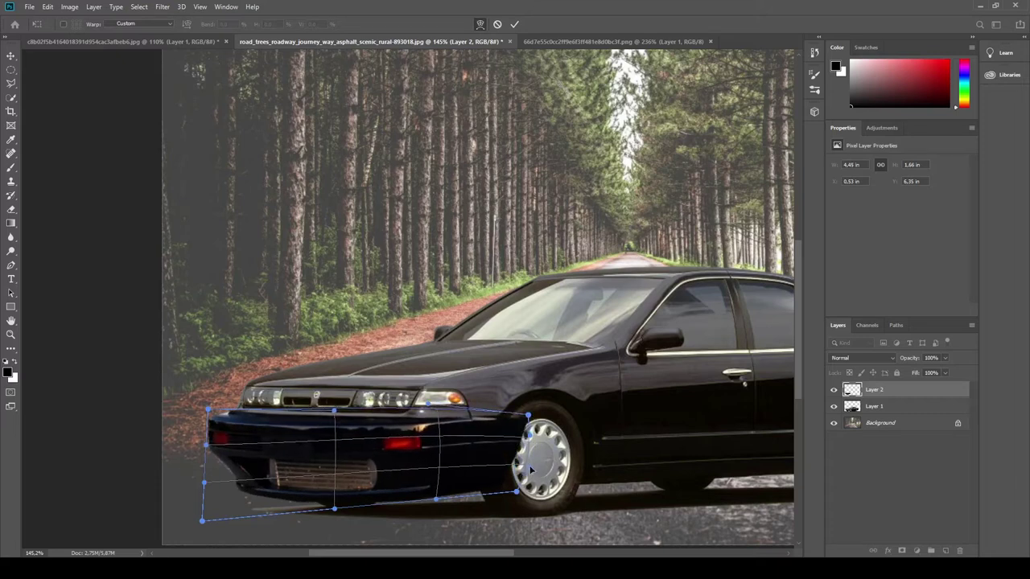
key("Return")
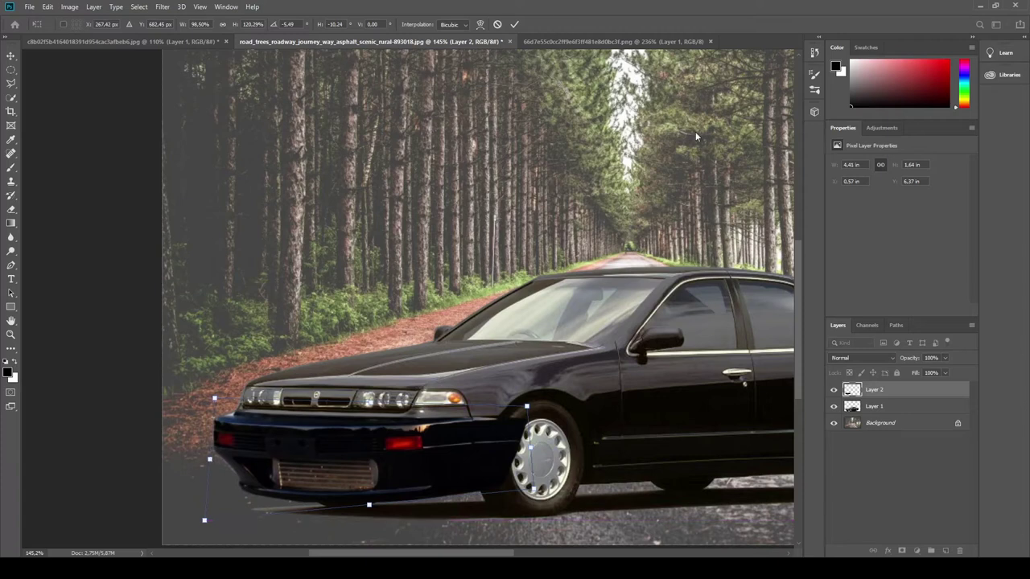
Refine the bumper's fit against the sedan's front with further transforms, ending at about 4.25 by 1.34 in.
key("l")
key("ctrl+t")
right_click(518, 356)
left_click(543, 517)
left_click_drag(543, 518, 518, 513)
key("Return")
key("ctrl+t")
right_click(507, 402)
key("Return")
key("ctrl+minus")
key("ctrl+minus")
key("ctrl+0")
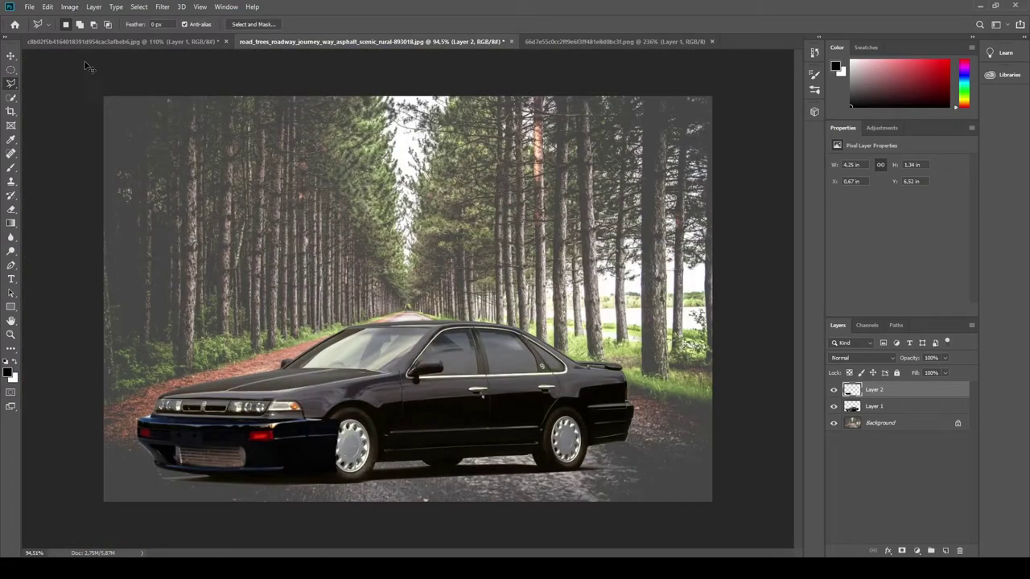
Try desaturating the bumper layer to match the sedan's black paint.
key("i")
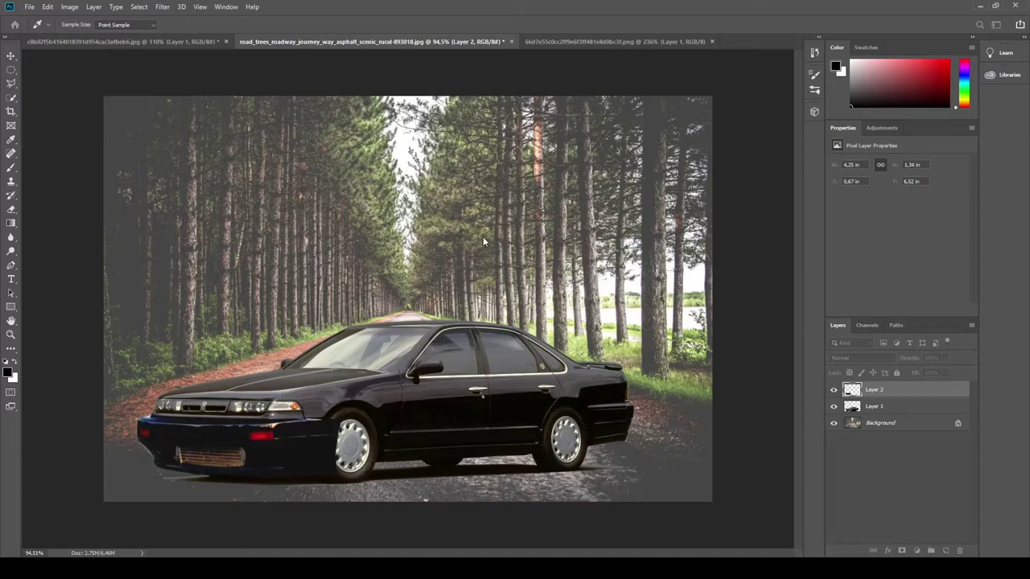
key("l")
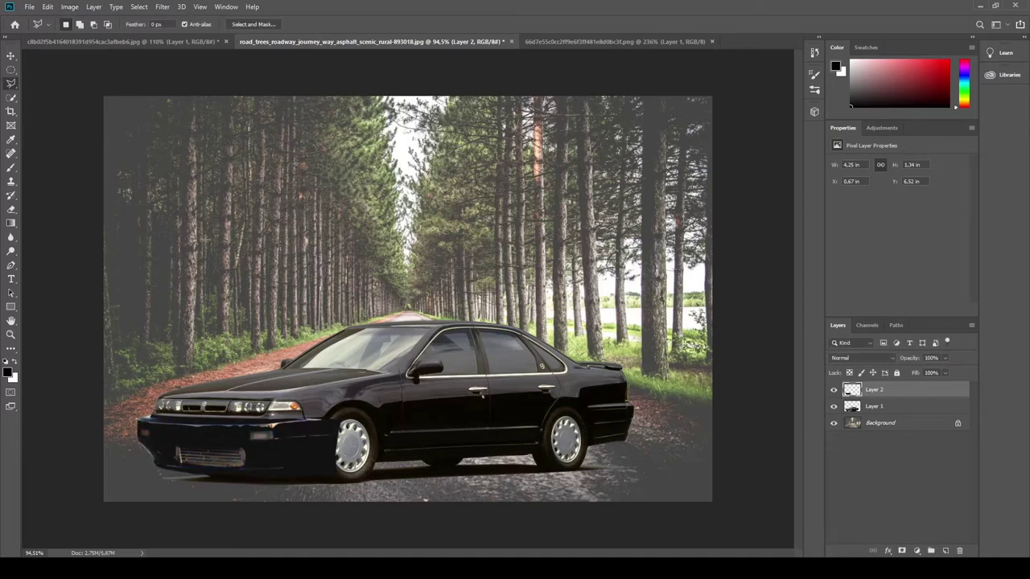
Delete the part of the bumper overlapping the front wheel, using an elliptical selection resized to the wheel arch.
scroll(198, 443, "up", 4)
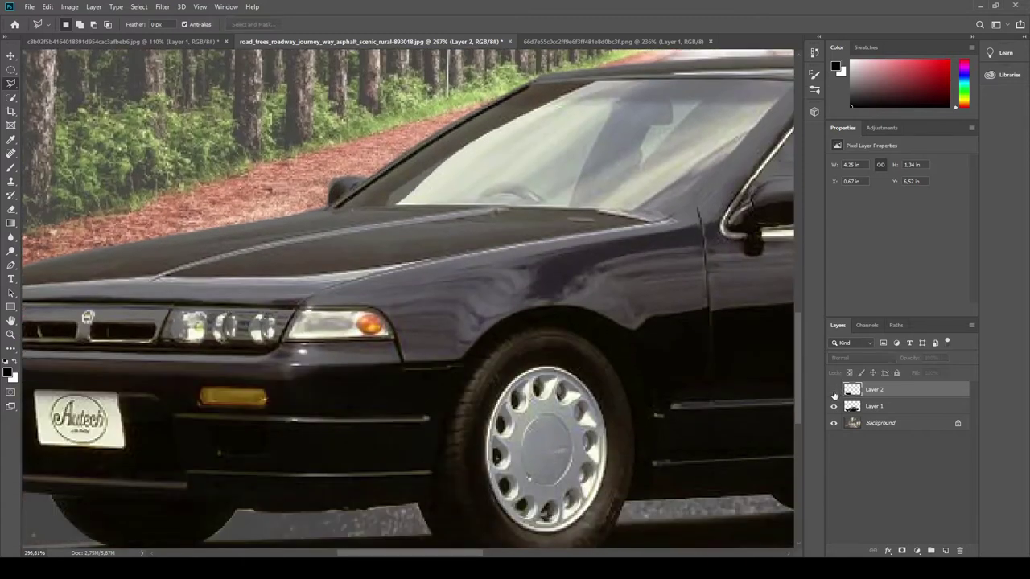
left_click(834, 390)
scroll(402, 265, "down", 3)
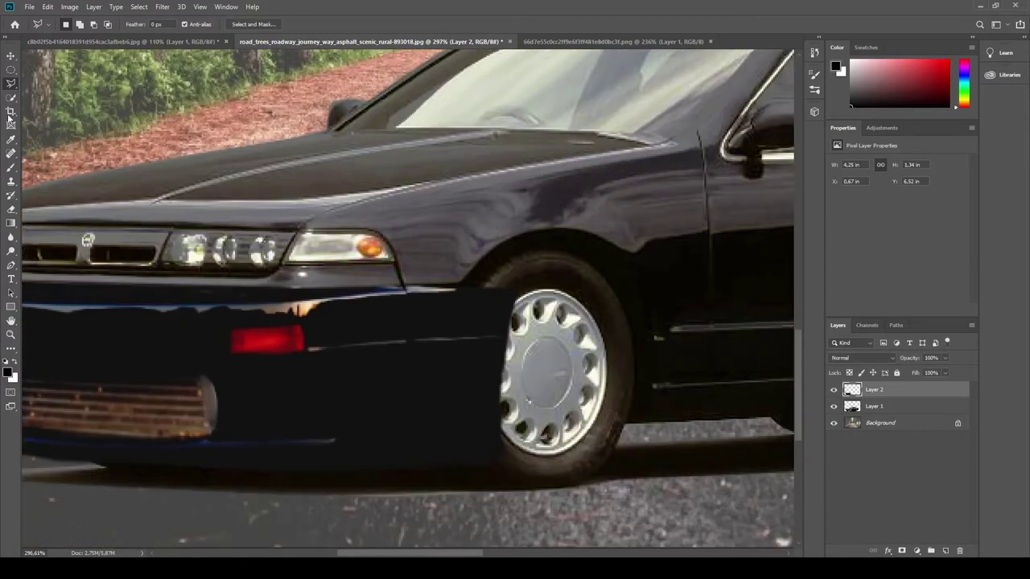
left_click(11, 70)
key("ctrl+t")
left_click_drag(452, 383, 430, 383)
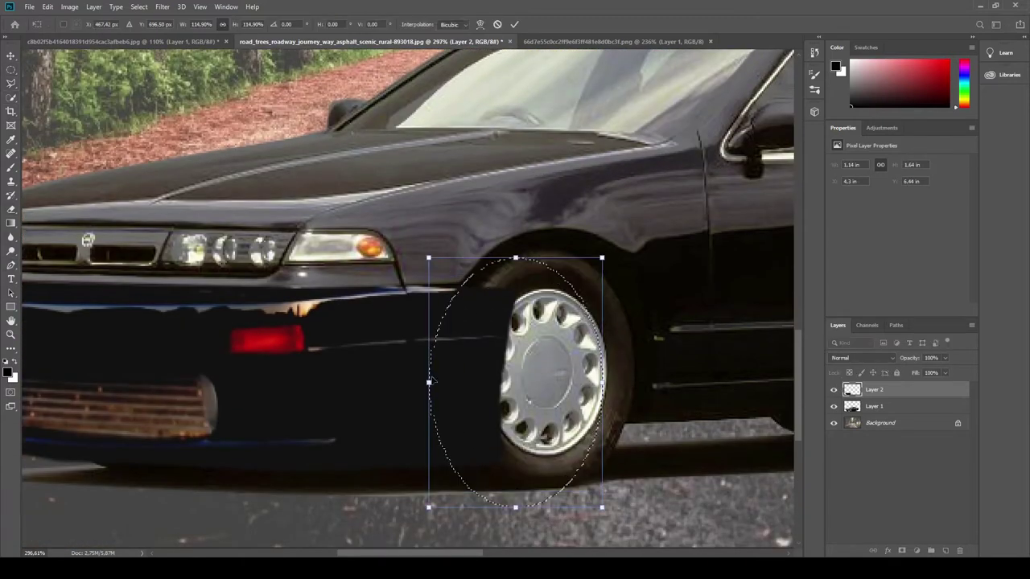
key("Return")
key("Delete")
key("ctrl+d")
key("ctrl+minus")
key("ctrl+minus")
key("ctrl+minus")
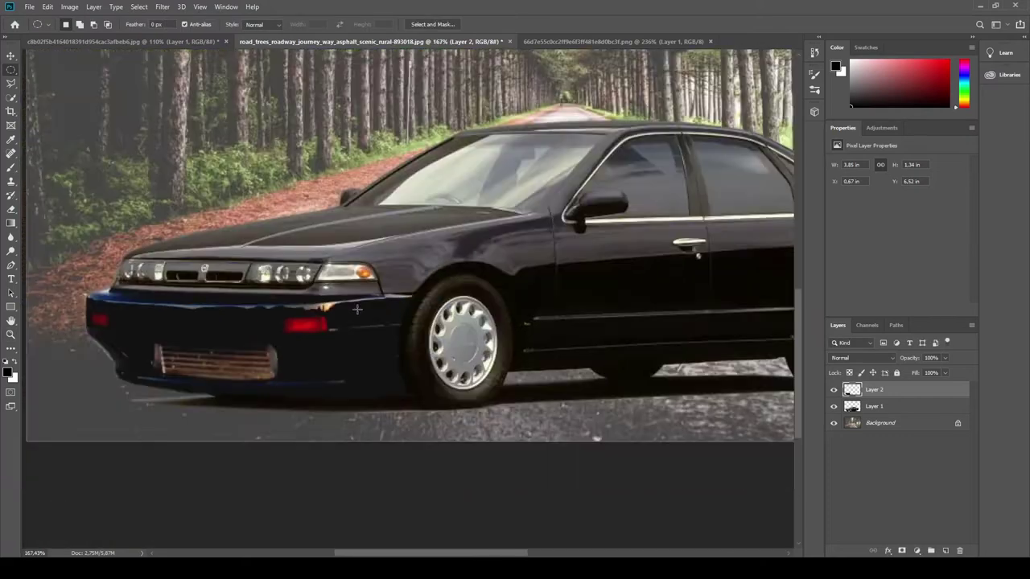
Stretch the bumper's lower front corner slightly outward, making the layer about 3.88 by 1.35 in.
key("ctrl+0")
key("ctrl+t")
left_click_drag(78, 516, 68, 528)
key("Return")
key("ctrl+minus")
scroll(243, 388, "up", 8)
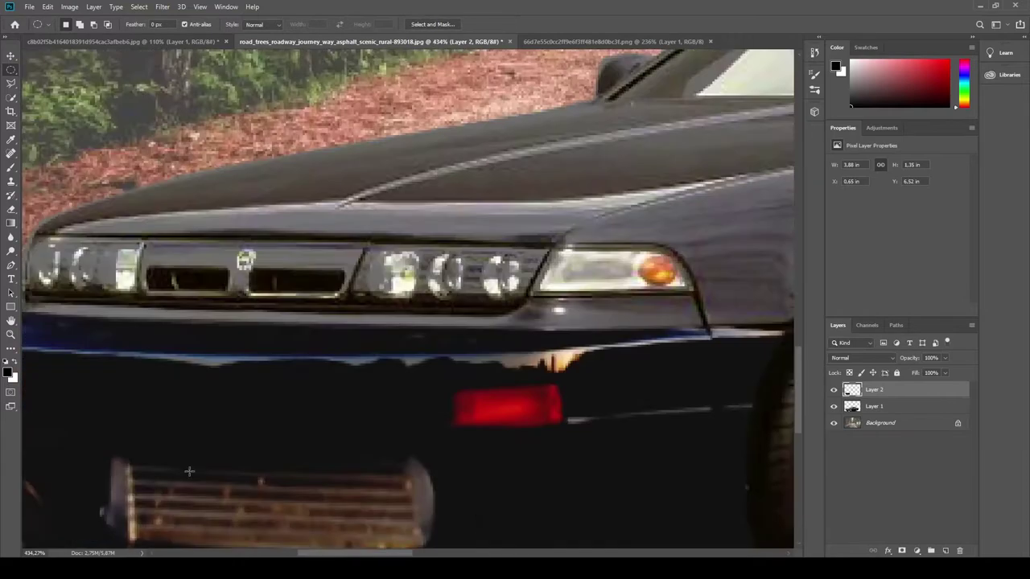
key("l")
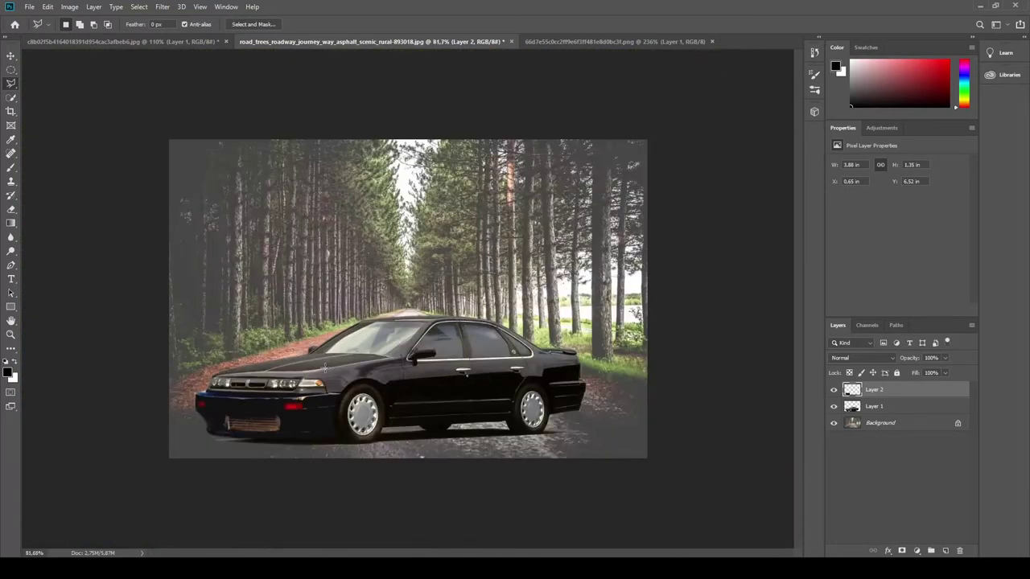
Adjust the tones of the sedan on Layer 1, comparing the image before and after the change.
key("i")
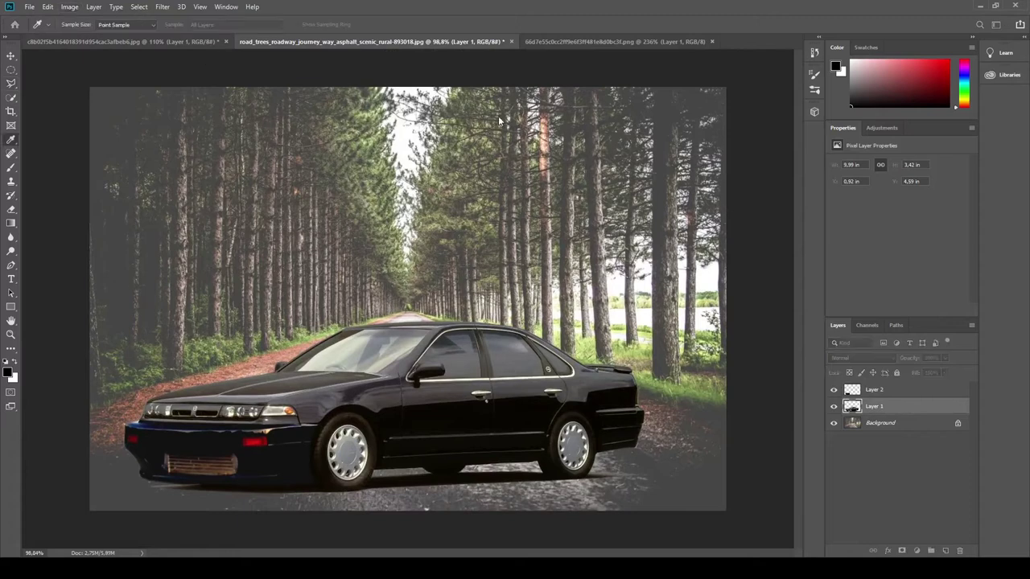
key("ctrl+z")
key("ctrl+shift+z")
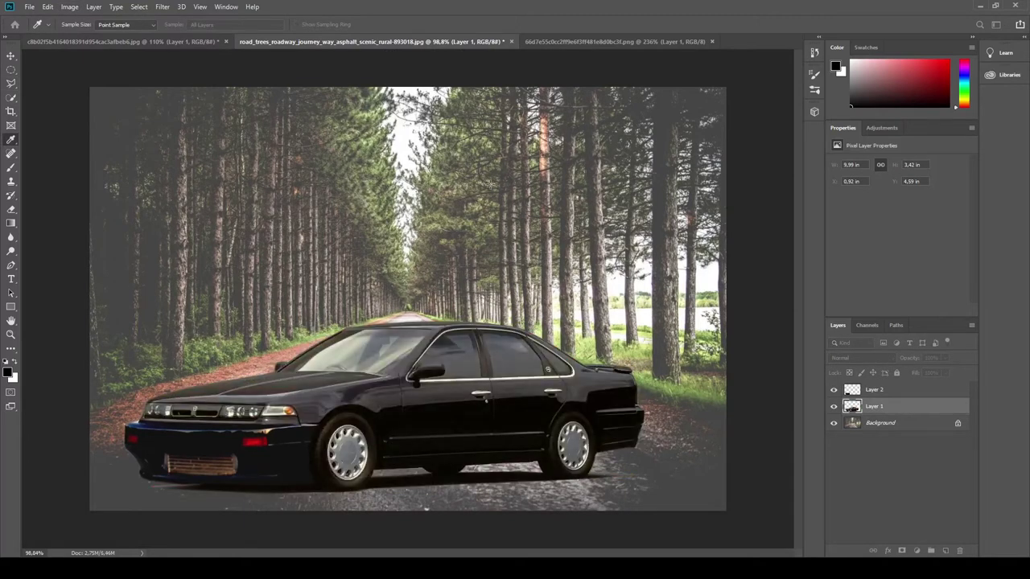
key("ctrl+z")
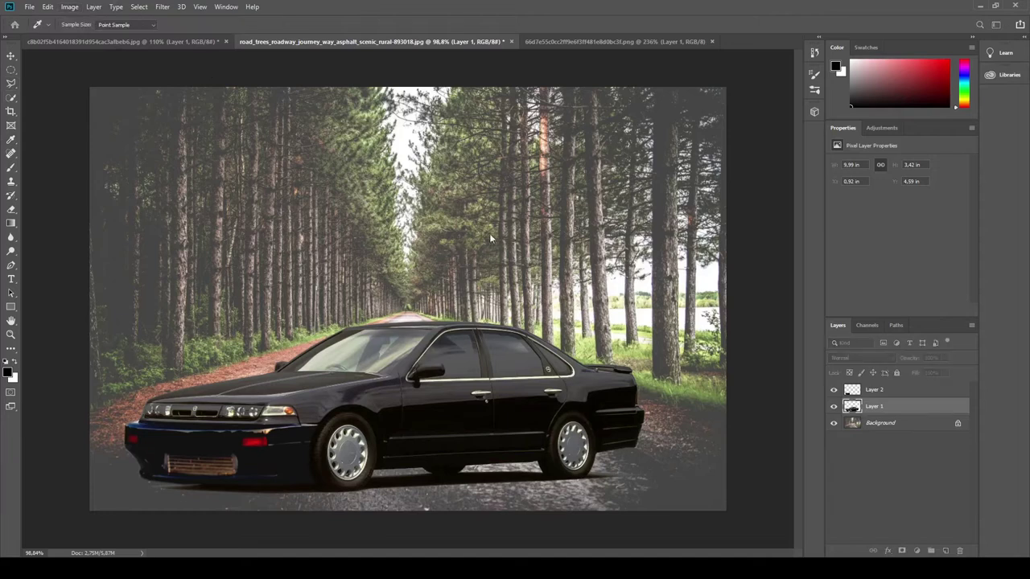
key("ctrl+z")
key("ctrl+shift+z")
key("ctrl+z")
key("ctrl+shift+z")
key("ctrl+z")
key("ctrl+shift+z")
key("l")
key("ctrl+minus")
key("ctrl+plus")
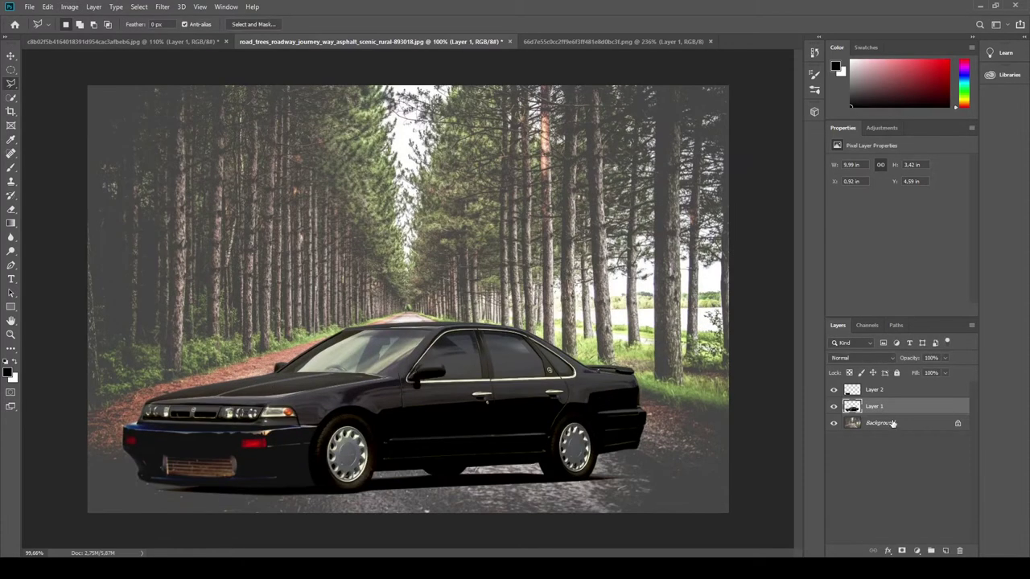
Darken the shadows and raise the contrast of the forest road Background layer, comparing before and after.
key("alt+bracketleft")
key("i")
key("ctrl+z")
key("ctrl+shift+z")
key("ctrl+z")
key("ctrl+shift+z")
key("ctrl+z")
key("ctrl+shift+z")
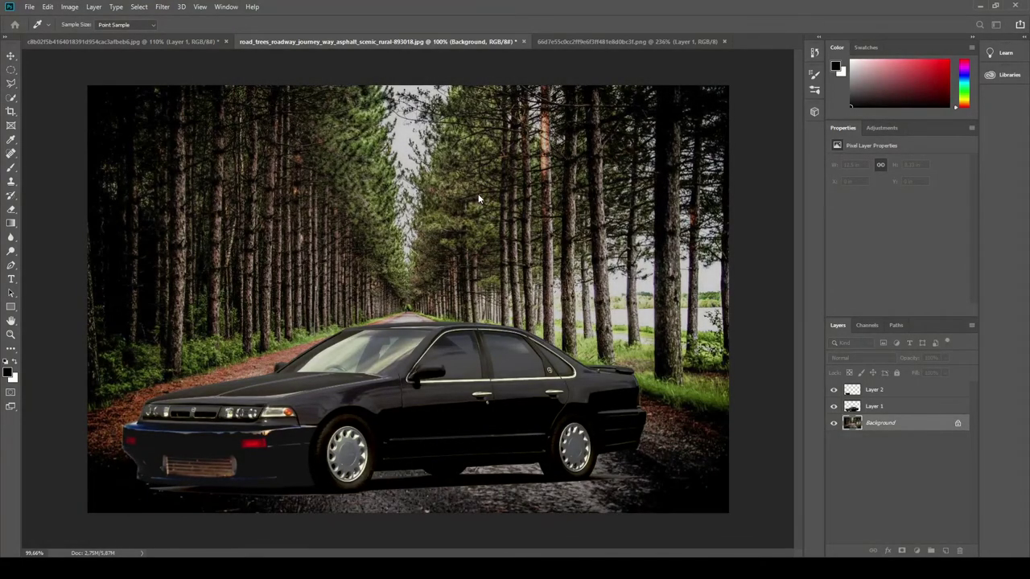
key("ctrl+z")
key("ctrl+shift+z")
key("ctrl+z")
key("ctrl+shift+z")
key("ctrl+z")
key("ctrl+shift+z")
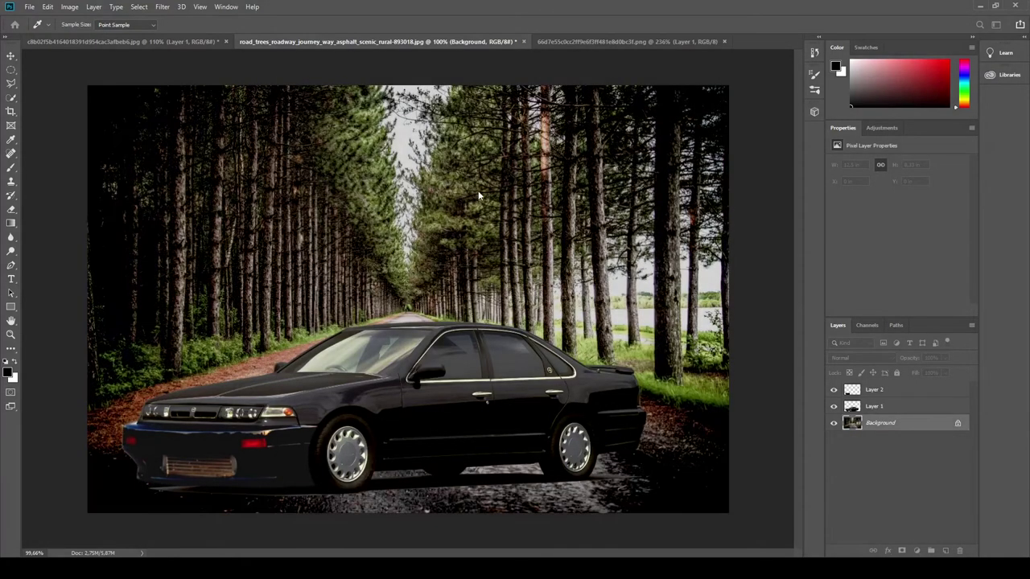
key("ctrl+z")
key("l")
key("ctrl+z")
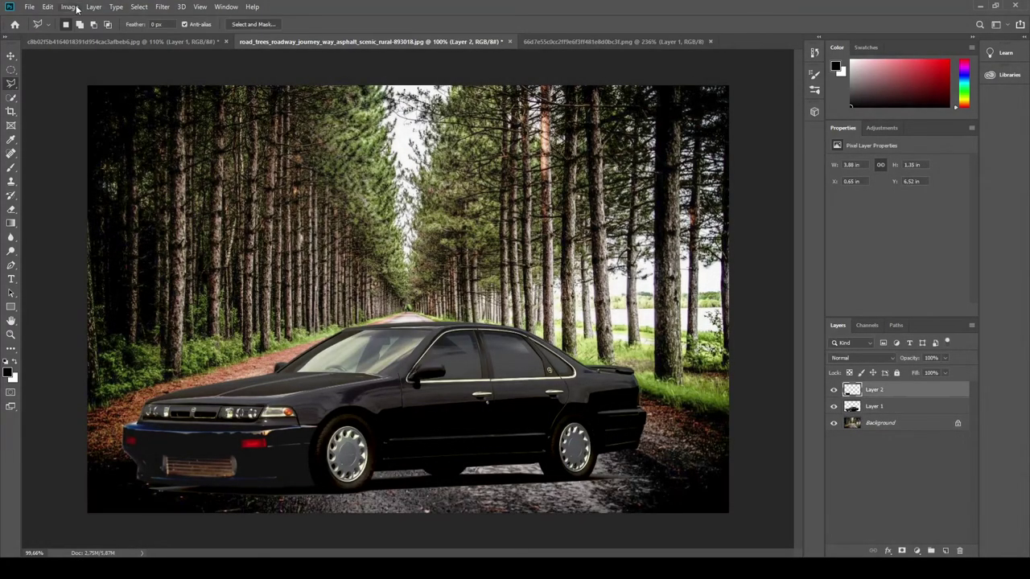
Adjust the bumper on Layer 2 with image color corrections to blend it with the sedan's body.
key("i")
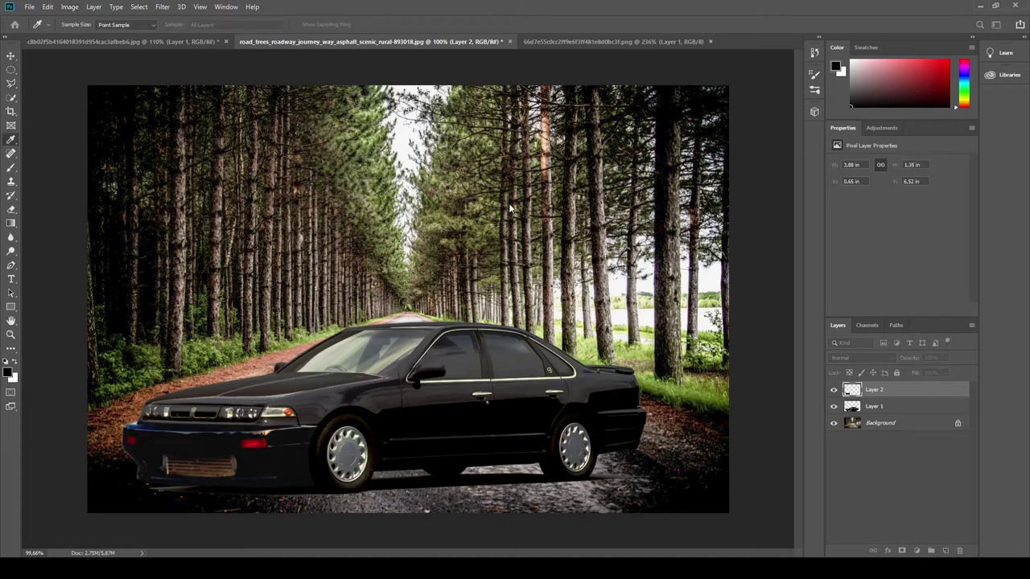
key("l")
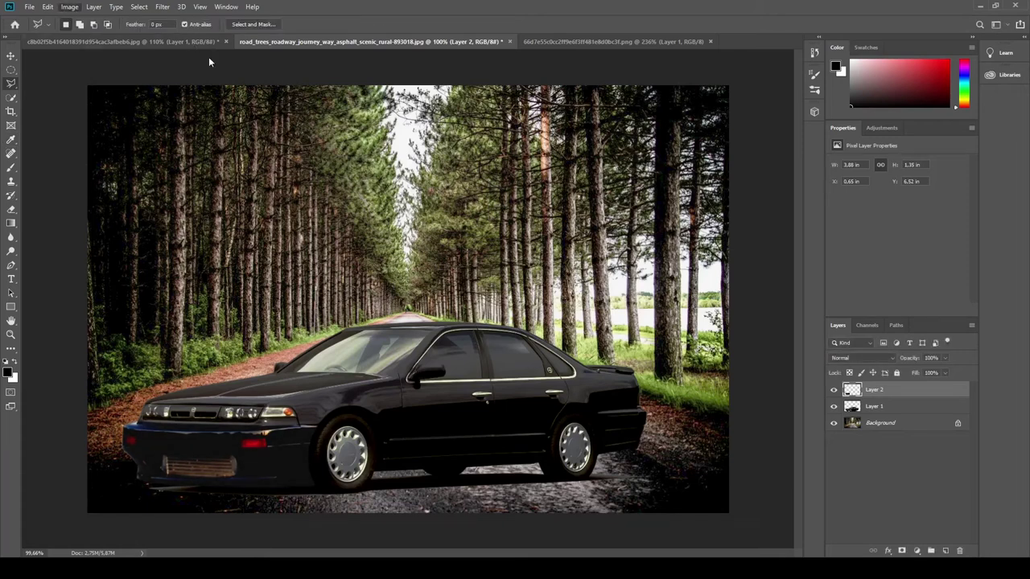
key("i")
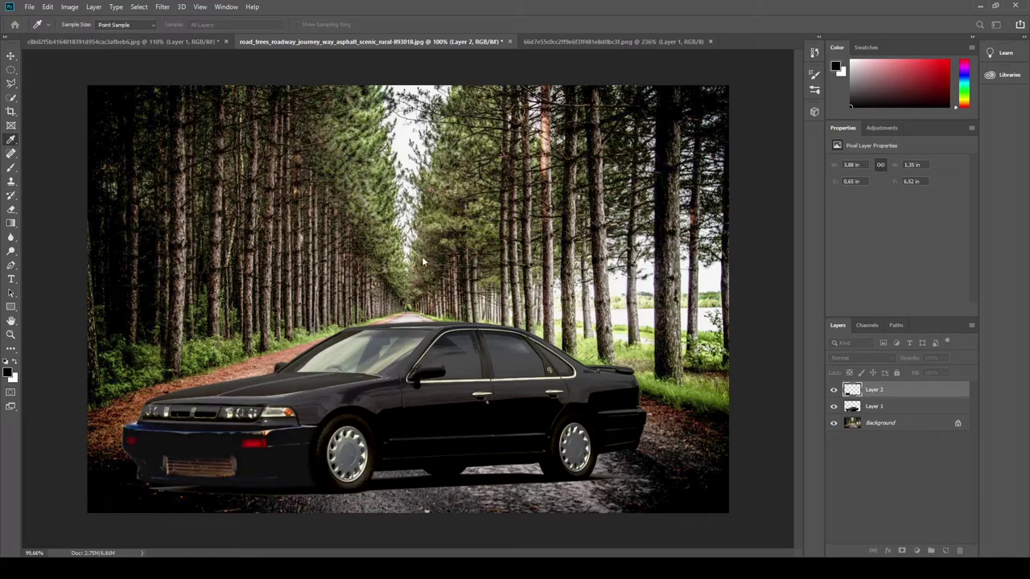
key("l")
Outline the coupe's side skirt between the wheels in the donor photo with the Polygonal Lasso.
key("ctrl+Tab")
left_click_drag(386, 554, 528, 555)
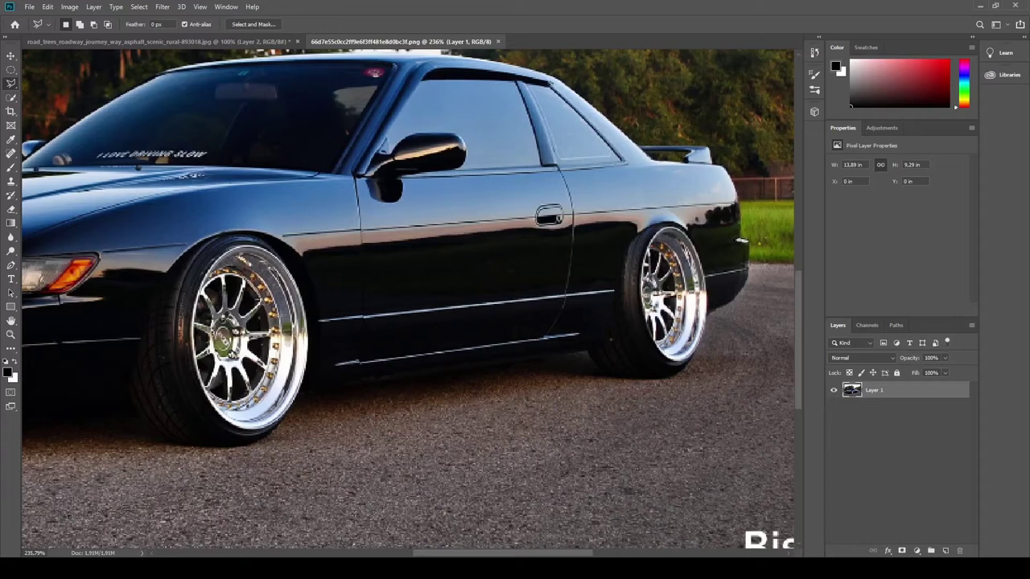
left_click_drag(320, 319, 615, 291)
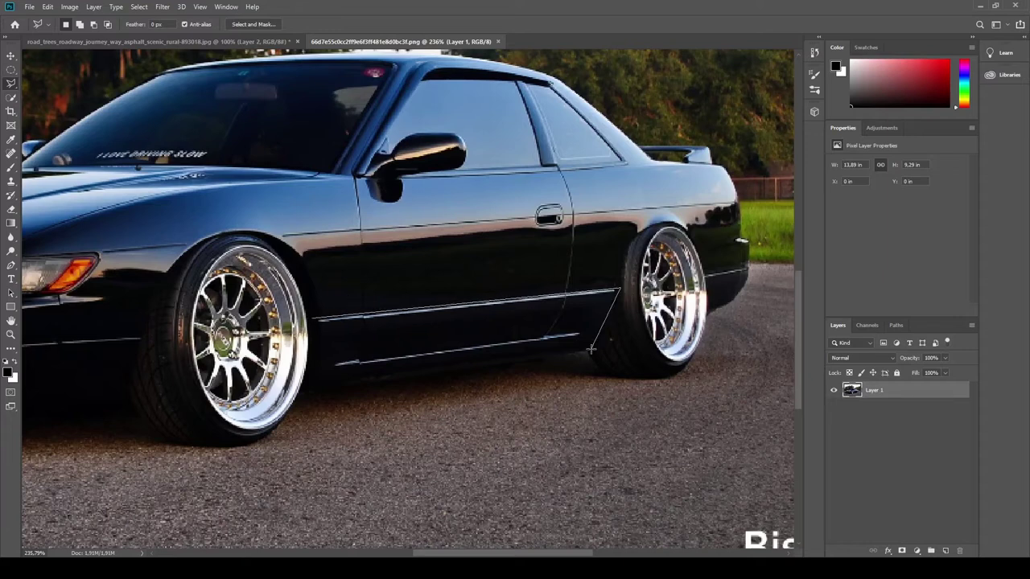
left_click_drag(317, 389, 320, 320)
key("ctrl+0")
Copy the outlined side skirt into the forest road composite, and scale and rotate it over the sedan's lower doors.
key("ctrl+c")
key("ctrl+Tab")
key("ctrl+v")
key("ctrl+t")
left_click_drag(525, 367, 548, 477)
left_click_drag(576, 419, 584, 426)
scroll(555, 439, "up", 5)
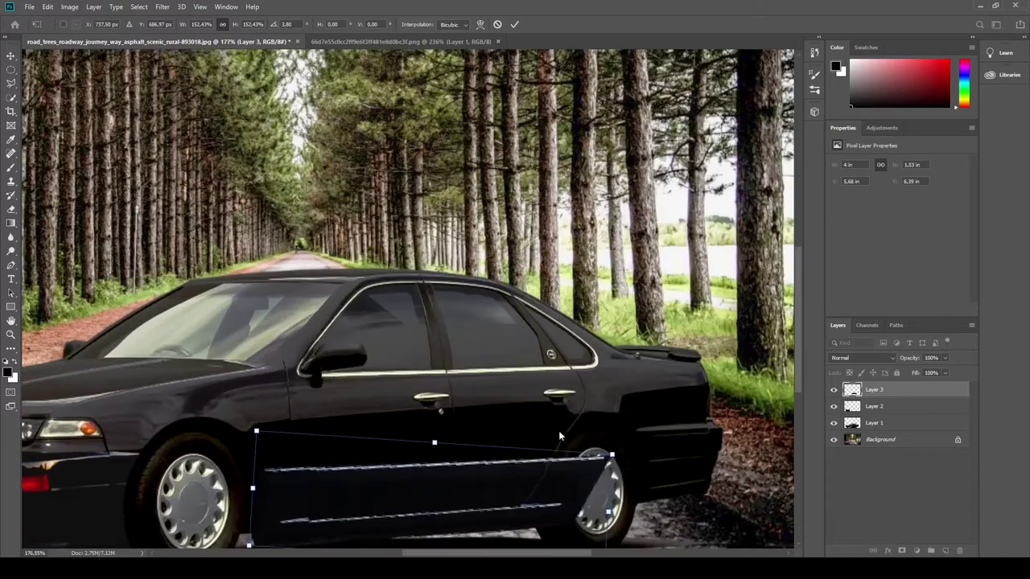
Stretch and skew the pasted side skirt to span the gap between the sedan's front and rear wheels.
left_click_drag(244, 448, 240, 445)
left_click_drag(245, 385, 253, 397)
left_click_drag(612, 410, 623, 411)
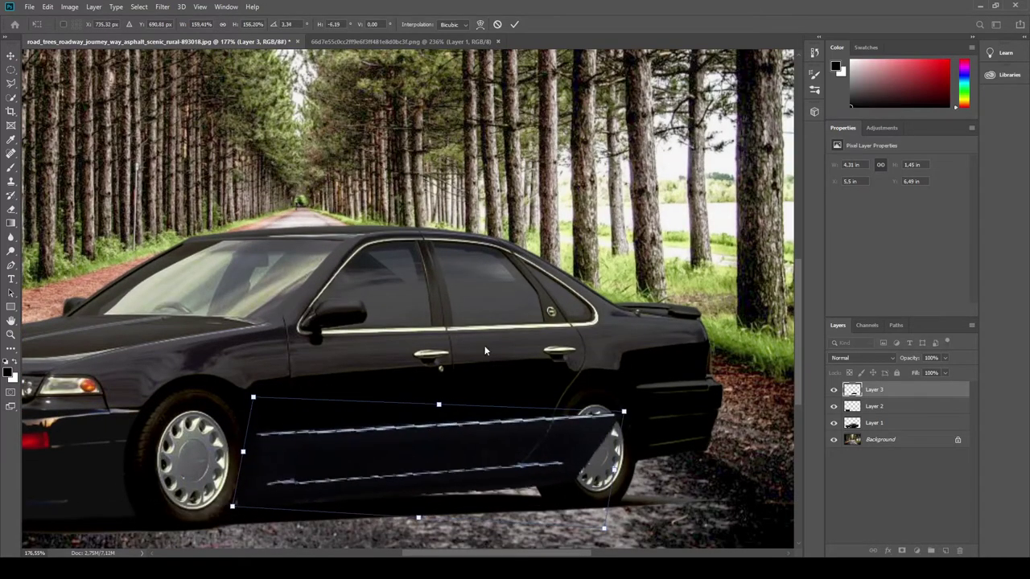
left_click(515, 24)
Cut away the side skirt's excess overlapping the sedan's rear wheel, using a Polygonal Lasso selection on Layer 3.
left_click(11, 83)
scroll(50, 91, "down", 1)
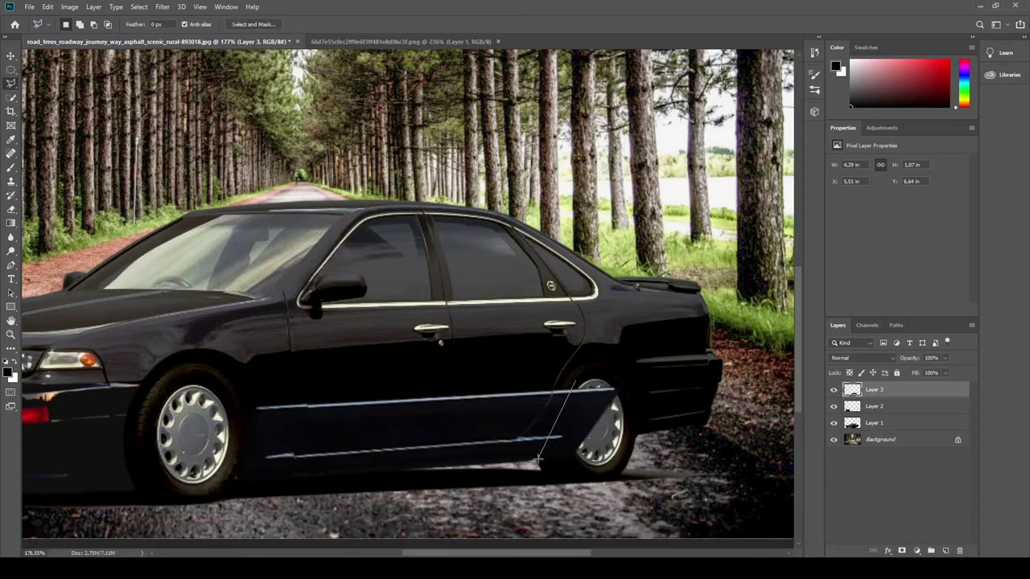
key("Delete")
key("ctrl+d")
scroll(450, 210, "down", 5)
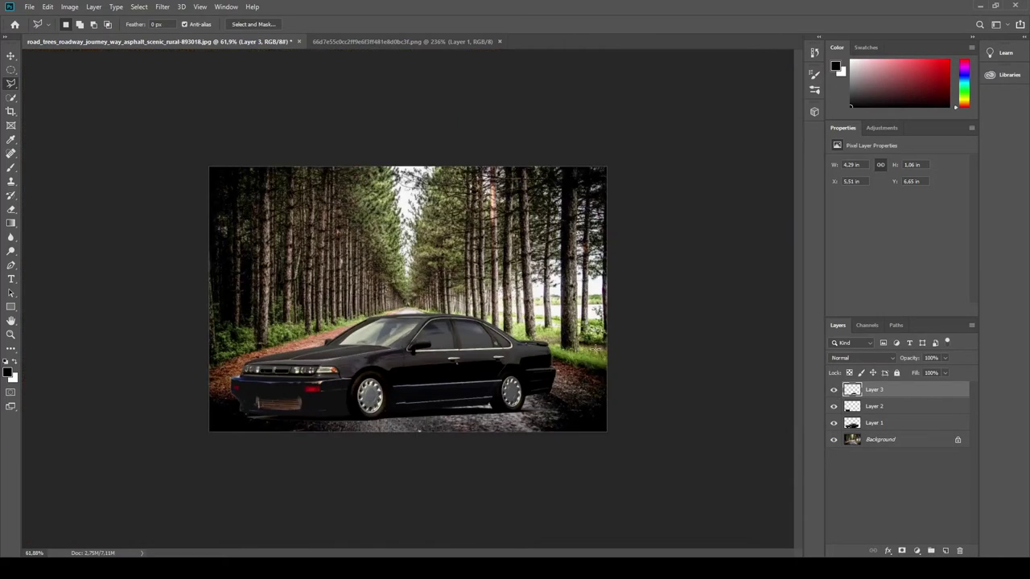
Adjust the color of the side skirt on Layer 3 to blend it with the sedan's body.
scroll(450, 210, "up", 2)
key("i")
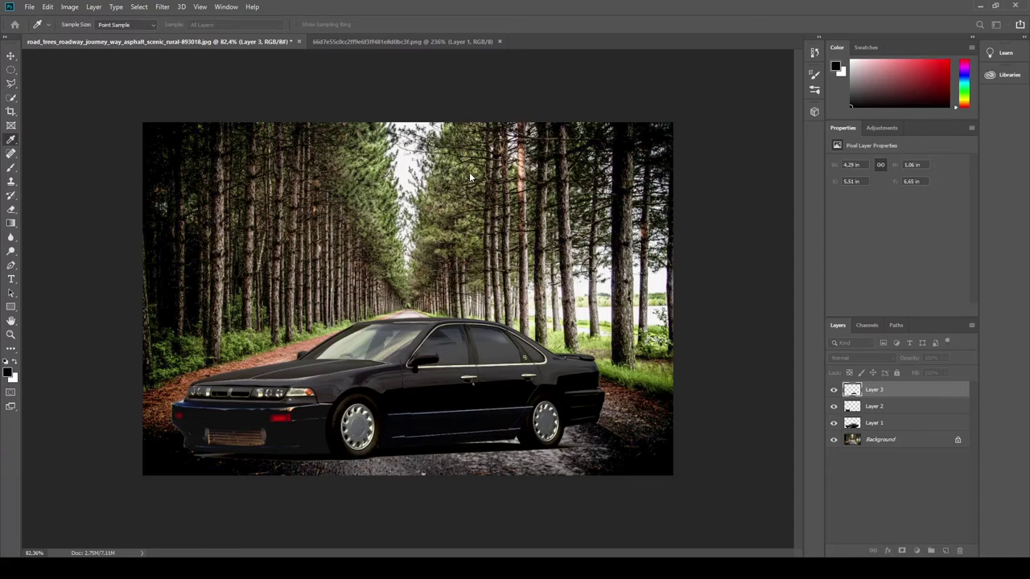
scroll(507, 420, "down", 2)
Outline the coupe's rear bumper corner behind the rear wheel in the donor photo with the Polygonal Lasso.
key("ctrl+Tab")
scroll(263, 223, "up", 4)
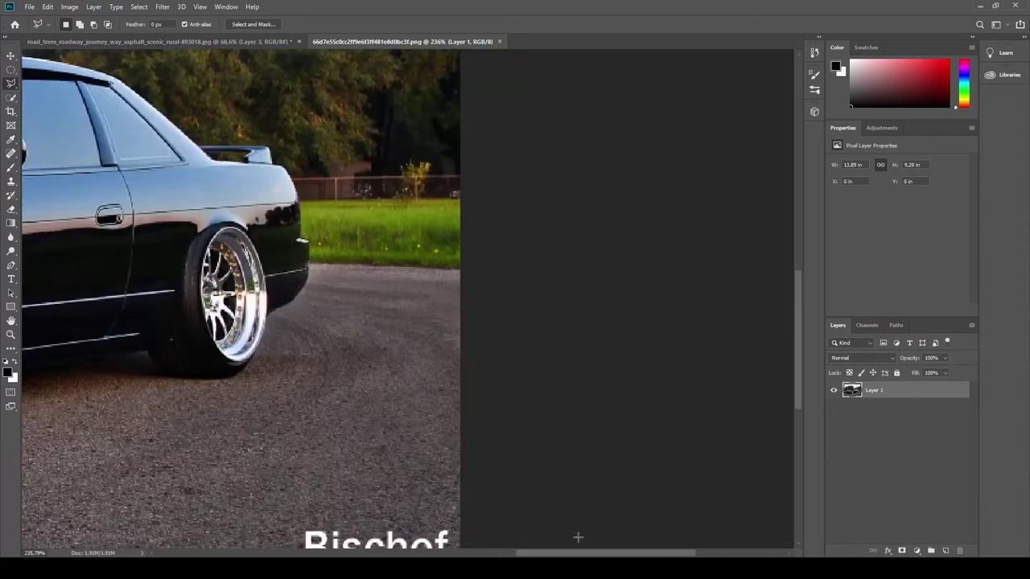
key("l")
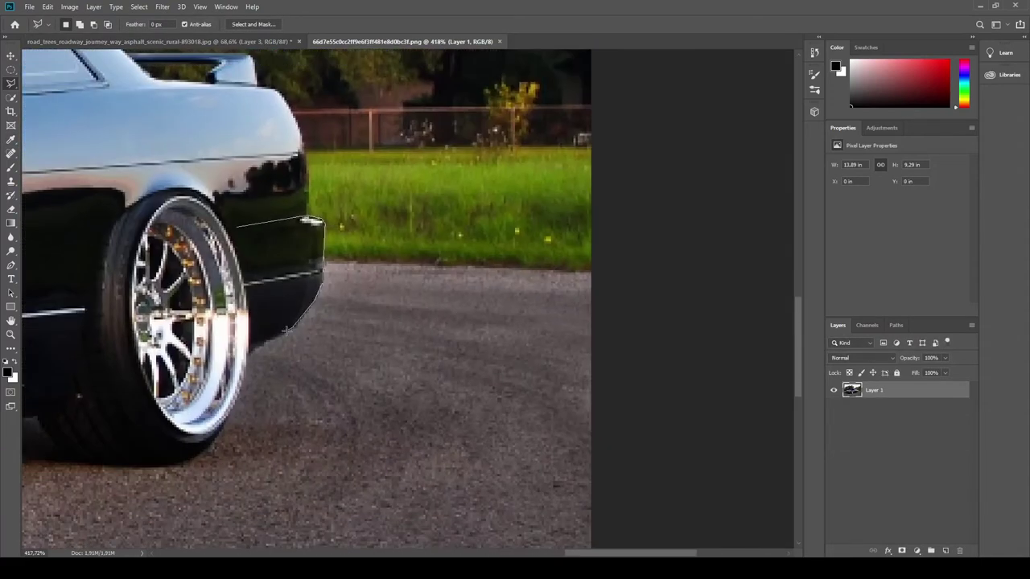
Try to fit the copied rear bumper corner onto the sedan's tail by scaling and skewing it behind the rear wheel.
key("ctrl+c")
key("ctrl+Tab")
key("ctrl+v")
key("ctrl+t")
mouse_move(406, 298)
left_mouse_down()
mouse_move(557, 414)
mouse_move(572, 379)
left_mouse_up()
scroll(557, 414, "up", 3)
left_click_drag(544, 455, 528, 458)
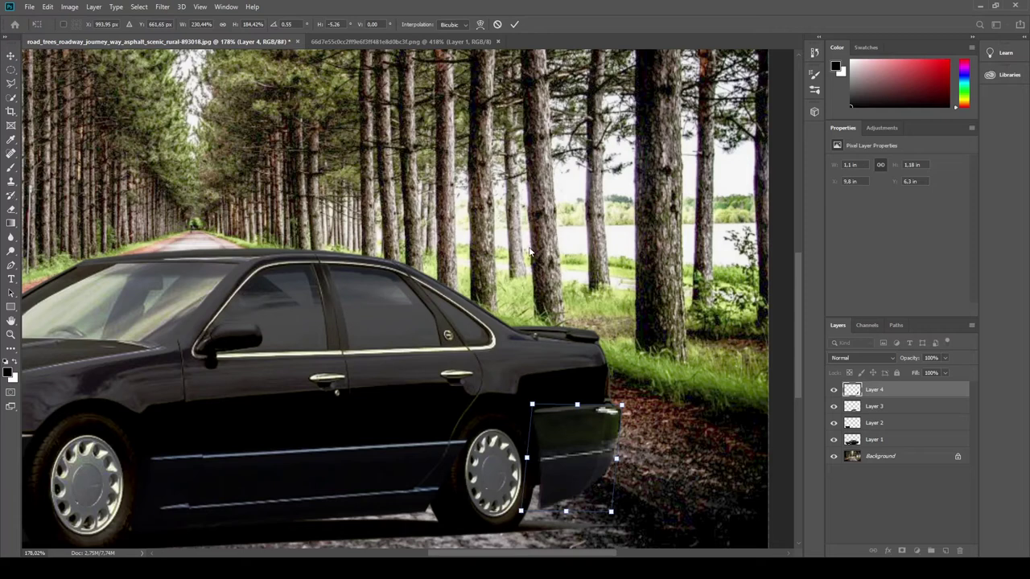
left_click(514, 24)
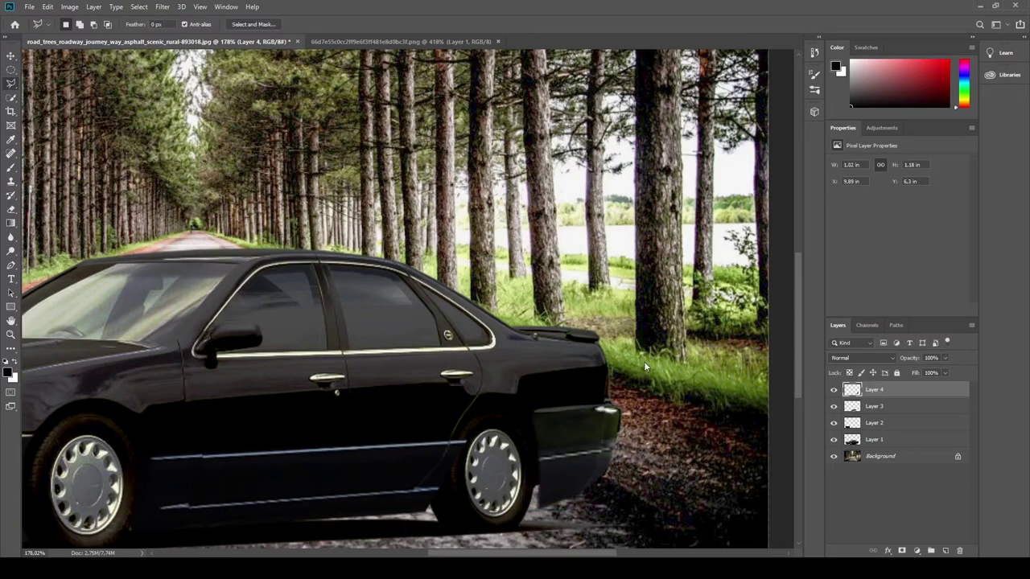
Refit the pasted rear bumper corner, check it against the whole car, and discard its layer.
key("ctrl+t")
key("Return")
key("ctrl+0")
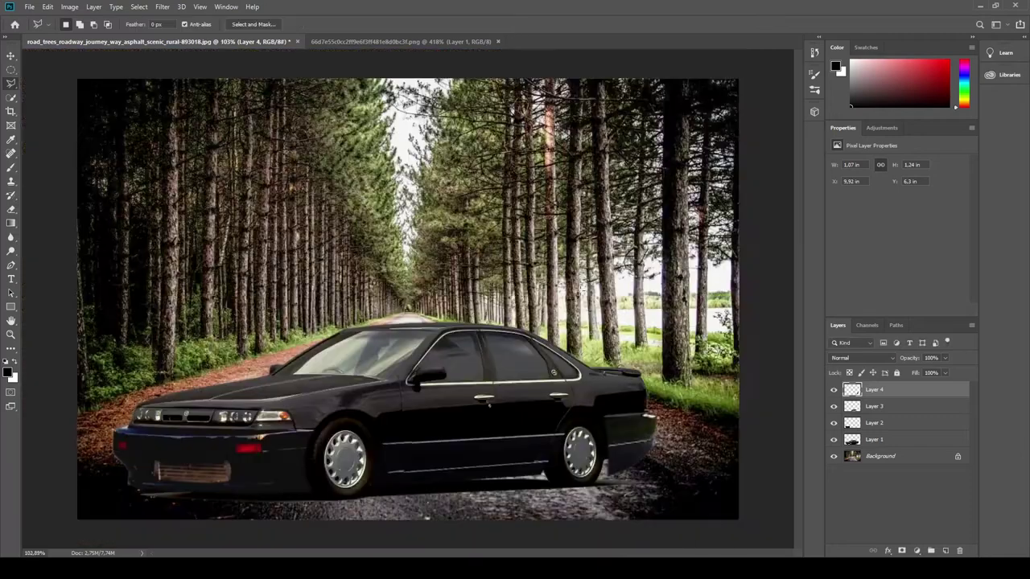
scroll(581, 288, "down", 4)
key("ctrl+e")
scroll(571, 361, "up", 6)
scroll(573, 434, "down", 5)
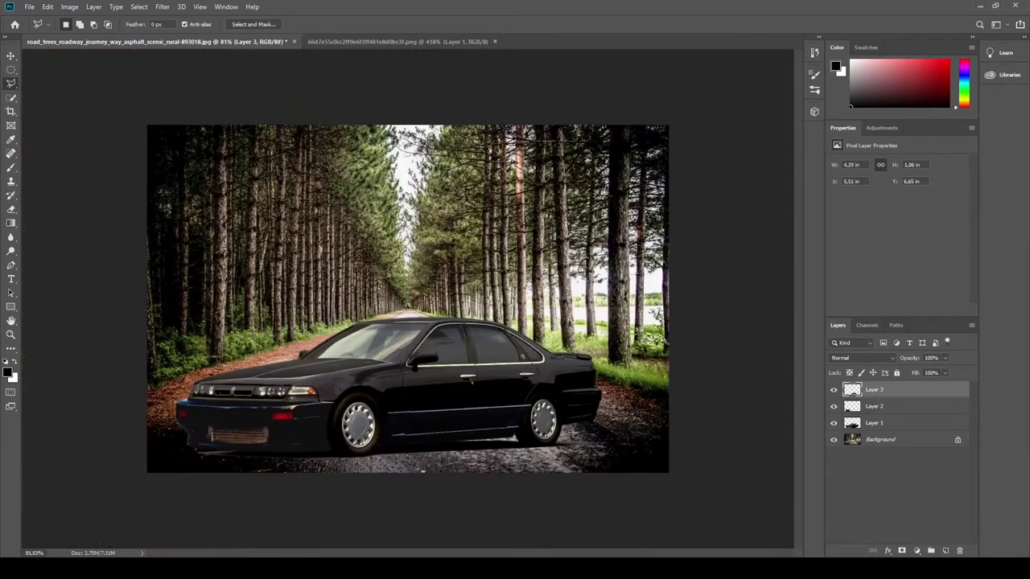
Outline the coupe's grille panel between the headlights in the donor photo with the Polygonal Lasso.
left_click(369, 41)
key("ctrl+0")
key("ctrl+Tab")
left_click(370, 41)
key("ctrl+Tab")
key("ctrl+Tab")
scroll(319, 536, "up", 4)
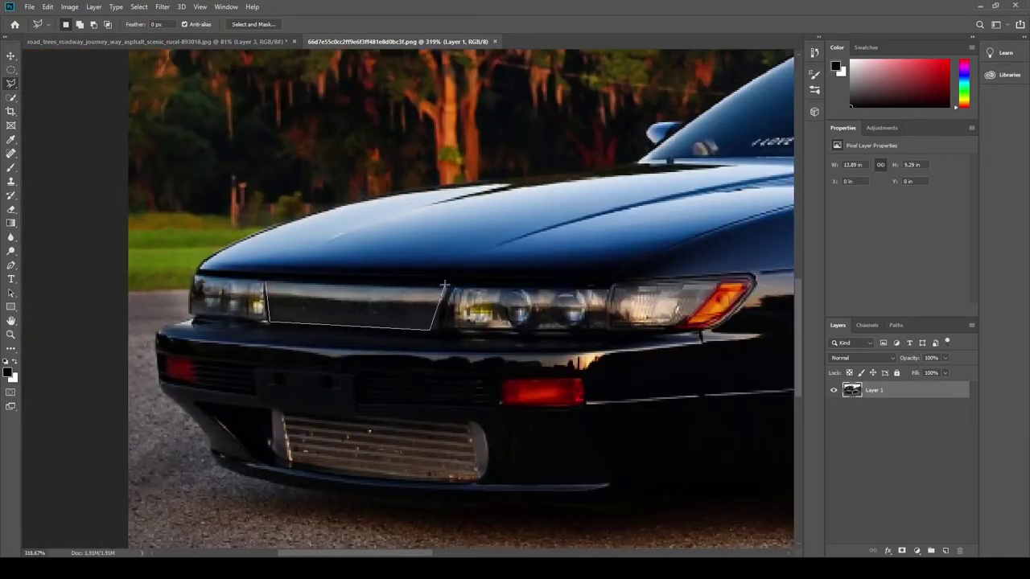
Copy the grille panel into the composite and place it between the sedan's headlights.
key("ctrl+c")
key("ctrl+Tab")
scroll(339, 536, "up", 6)
key("ctrl+v")
key("ctrl+t")
left_click_drag(465, 299, 431, 420)
Distort the grille panel's corners to match the perspective of the opening between the sedan's headlights.
scroll(576, 393, "up", 3)
left_click_drag(566, 378, 557, 362)
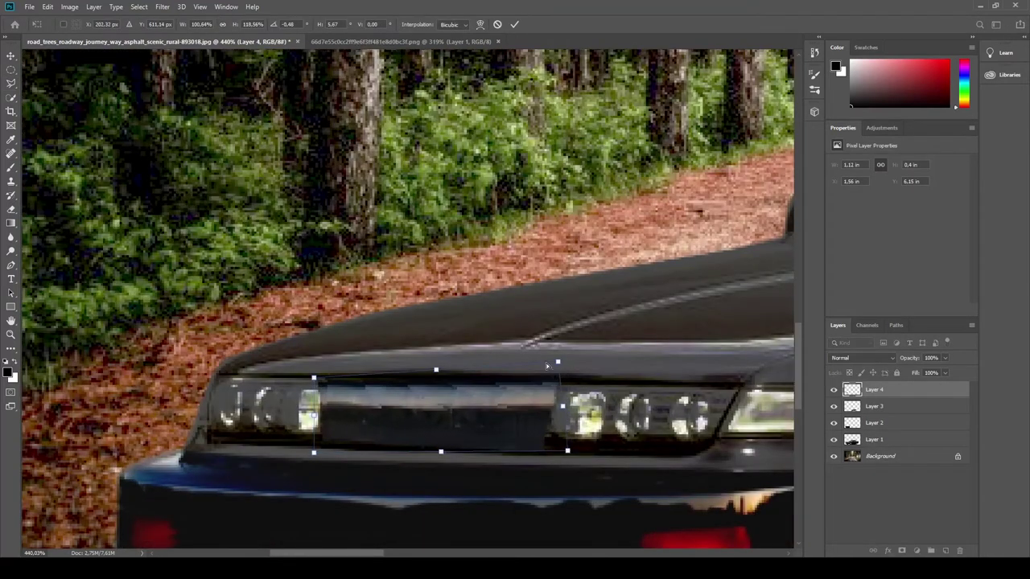
left_click_drag(314, 379, 326, 376)
left_click_drag(310, 454, 315, 448)
key("Return")
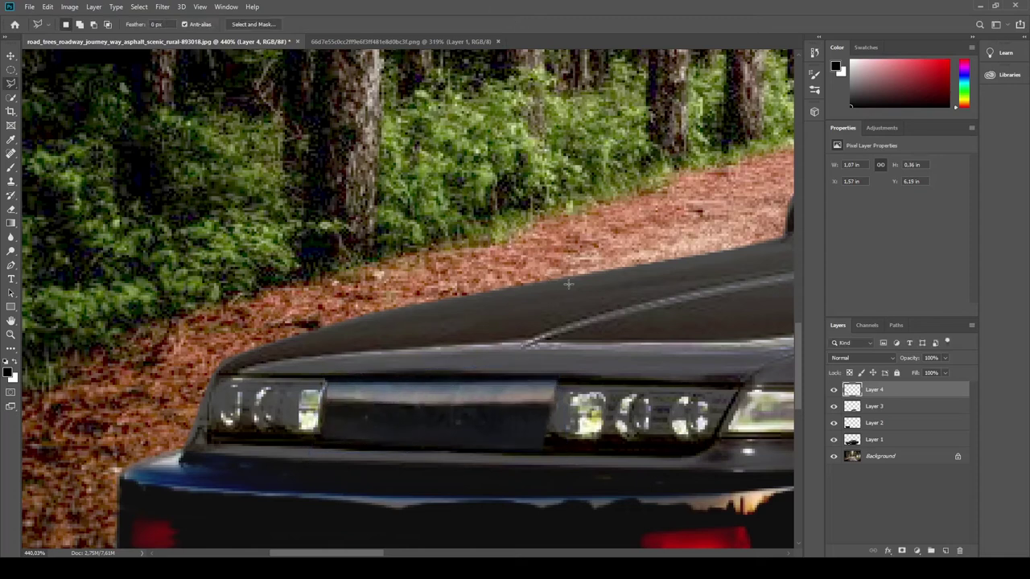
Trim the grille panel's excess edges on Layer 4 with a Polygonal Lasso selection along the sedan's hood and headlights.
scroll(439, 418, "down", 5)
scroll(438, 418, "up", 5)
key("l")
left_click(834, 390)
left_click(684, 374)
left_click(701, 322)
left_click(721, 277)
left_click(532, 315)
left_click(340, 306)
key("Delete")
scroll(413, 298, "down", 8)
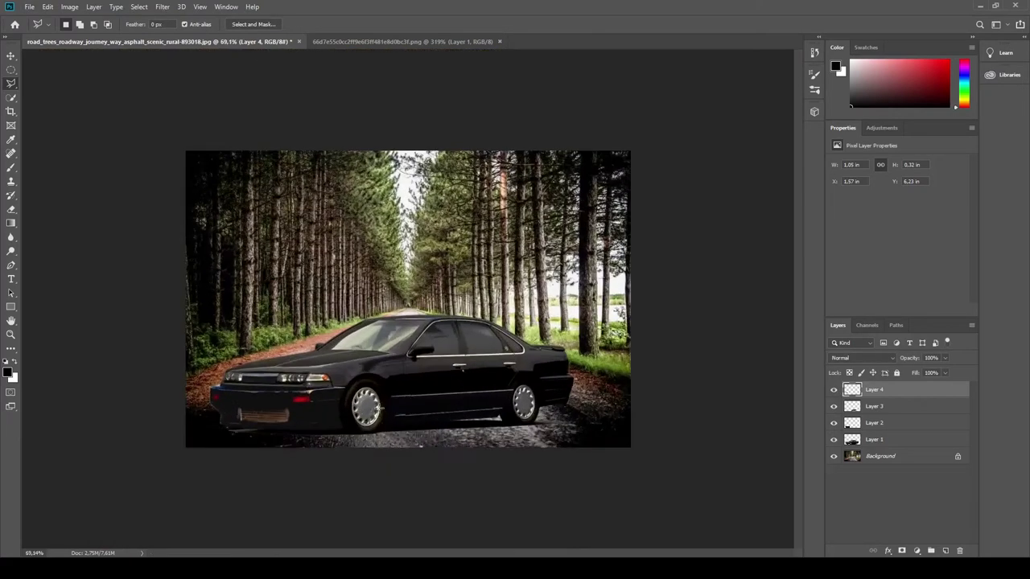
Select the coupe's front wheel in the donor photo with the Elliptical Marquee and transform the selection to fit the tire.
scroll(413, 297, "up", 2)
left_click(400, 41)
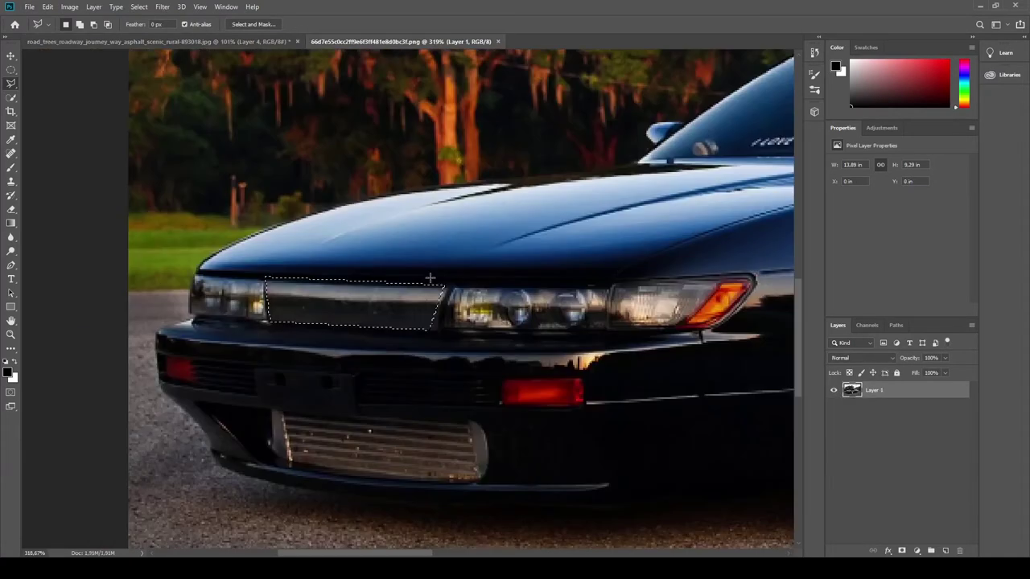
key("ctrl+0")
scroll(346, 362, "up", 3)
key("m")
left_click_drag(244, 223, 443, 487)
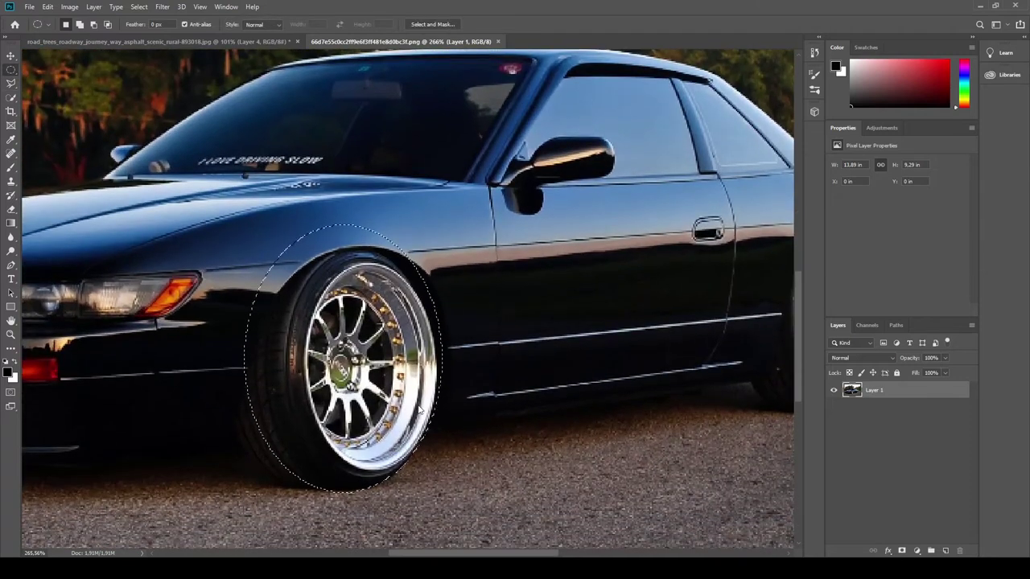
key("ctrl+t")
left_click_drag(246, 225, 261, 254)
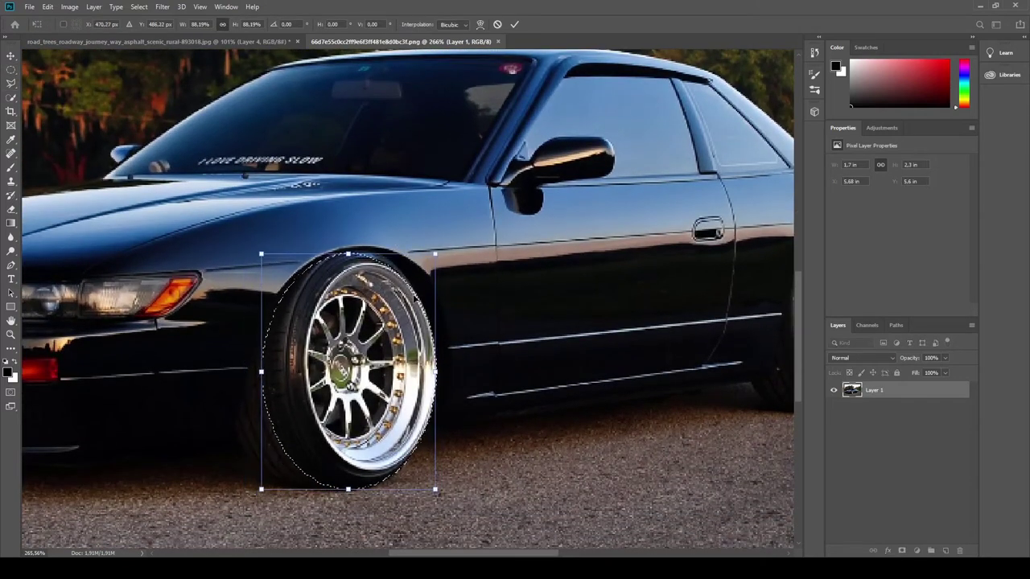
key("Return")
Paste the coupe's front wheel into the composite and scale it over the sedan's front wheel.
key("ctrl+Tab")
key("ctrl+v")
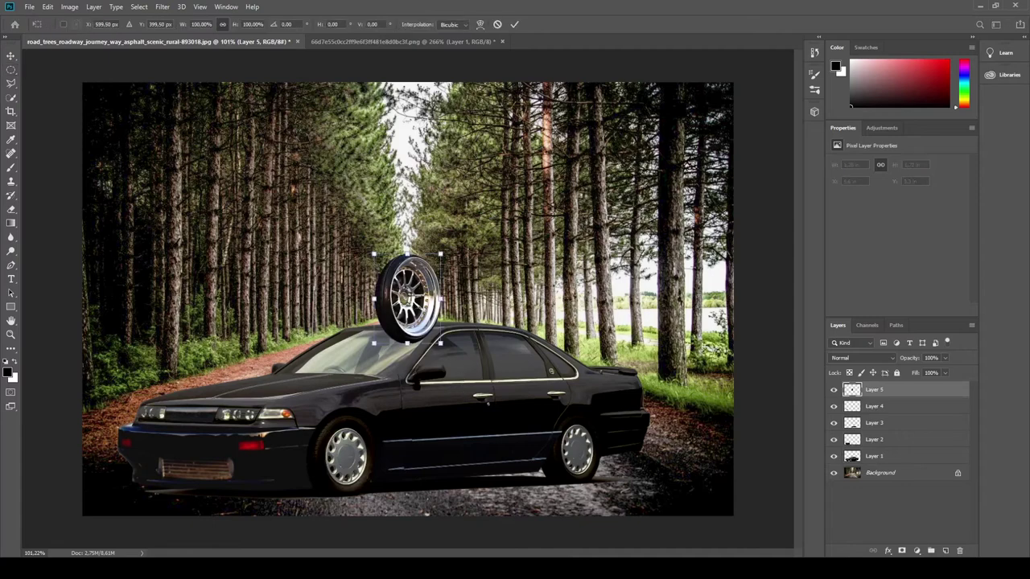
key("ctrl+t")
left_click_drag(413, 299, 346, 455)
scroll(346, 451, "up", 4)
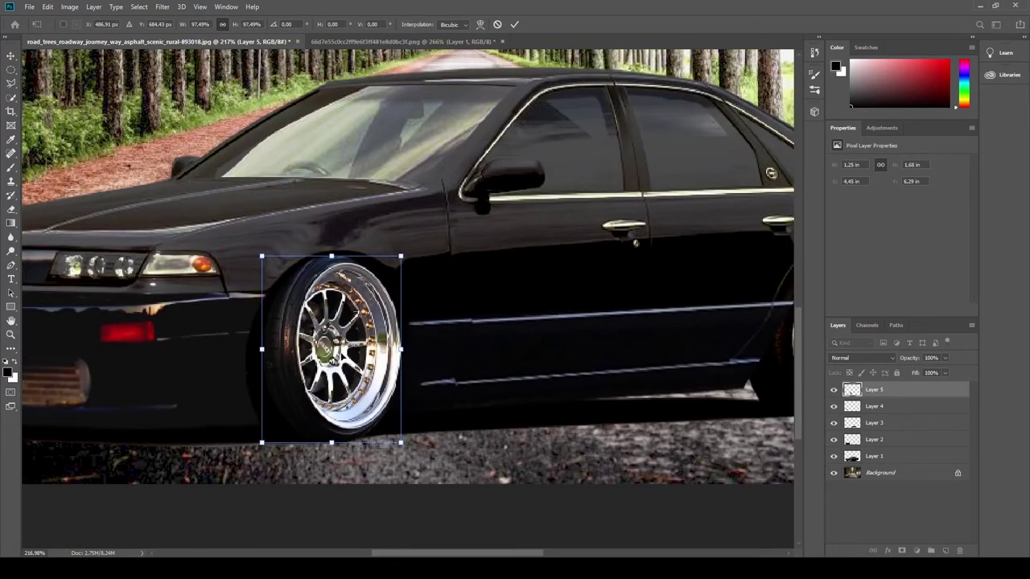
key("Return")
scroll(344, 448, "down", 3)
scroll(344, 449, "up", 2)
scroll(366, 434, "down", 1)
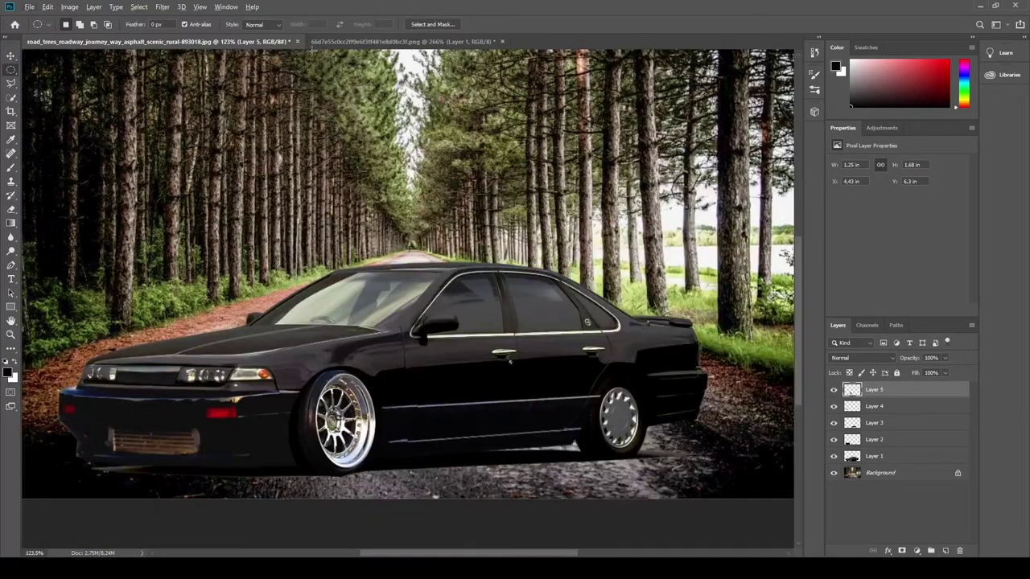
Select the coupe's rear wheel in the donor photo with an ellipse reshaped to its rim and tire.
key("ctrl+Tab")
scroll(420, 392, "right", 3)
scroll(428, 404, "up", 2)
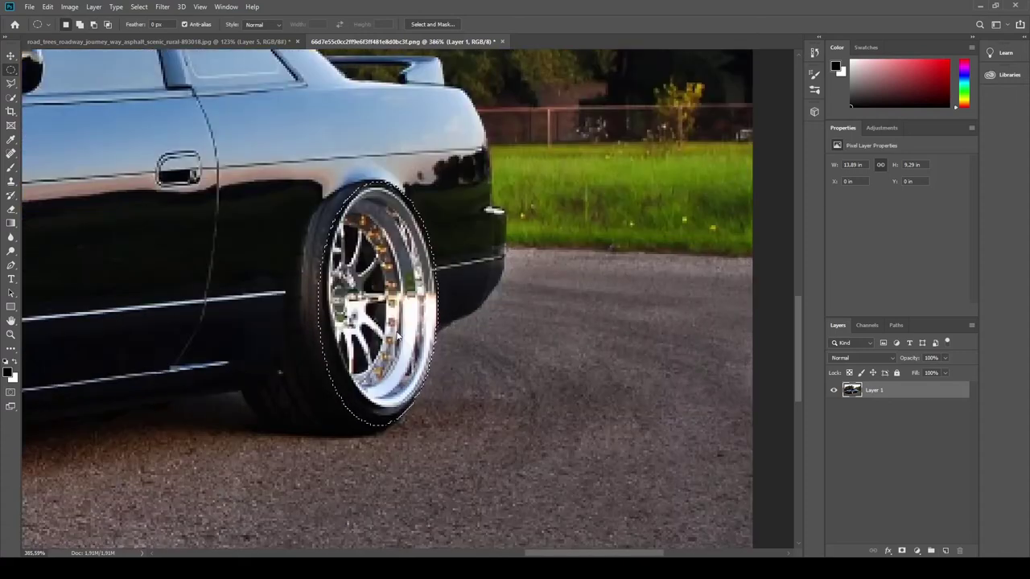
key("ctrl+t")
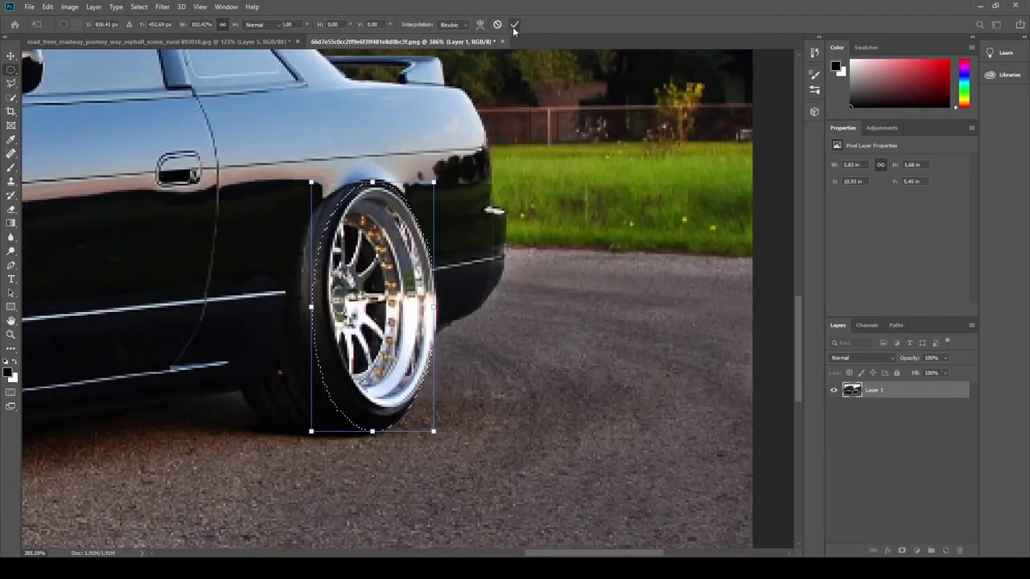
left_click(513, 25)
left_click(297, 331)
Copy the coupe's rear wheel into the composite and fit it over the sedan's rear wheel.
key("ctrl+c")
left_click(153, 41)
key("ctrl+v")
key("ctrl+t")
left_click_drag(426, 278, 639, 418)
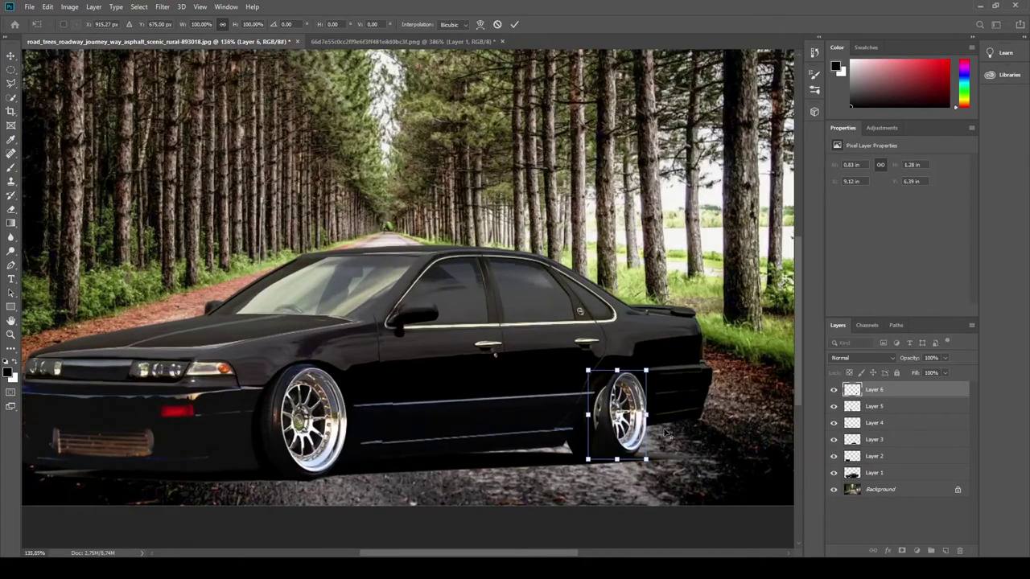
scroll(643, 418, "up", 3)
left_click_drag(575, 306, 573, 319)
key("Return")
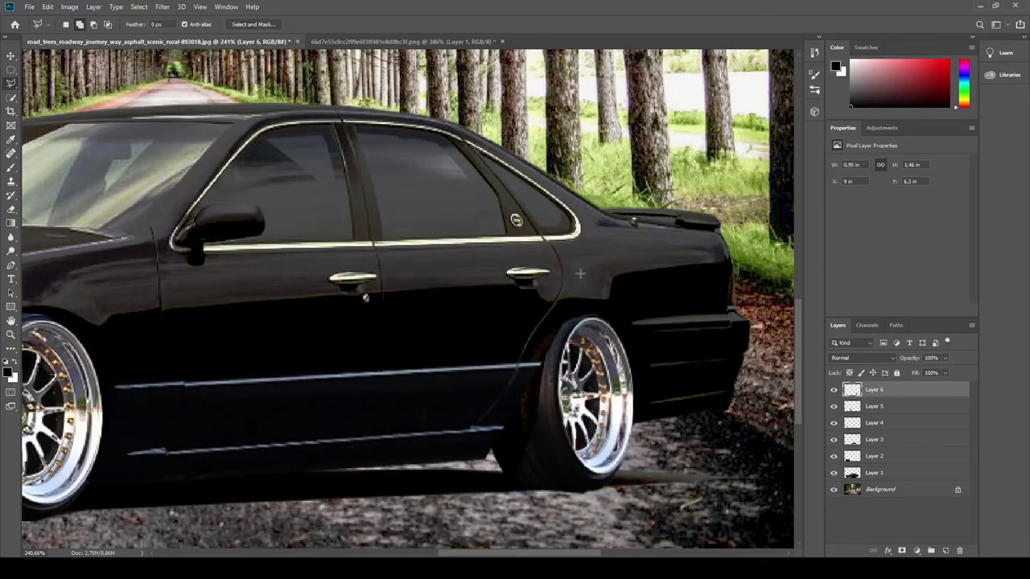
Outline the area between the side skirt and the new rear wheel on Layer 6 and fill it with black.
scroll(574, 362, "down", 5)
scroll(563, 450, "up", 6)
left_click(578, 495)
left_click(462, 493)
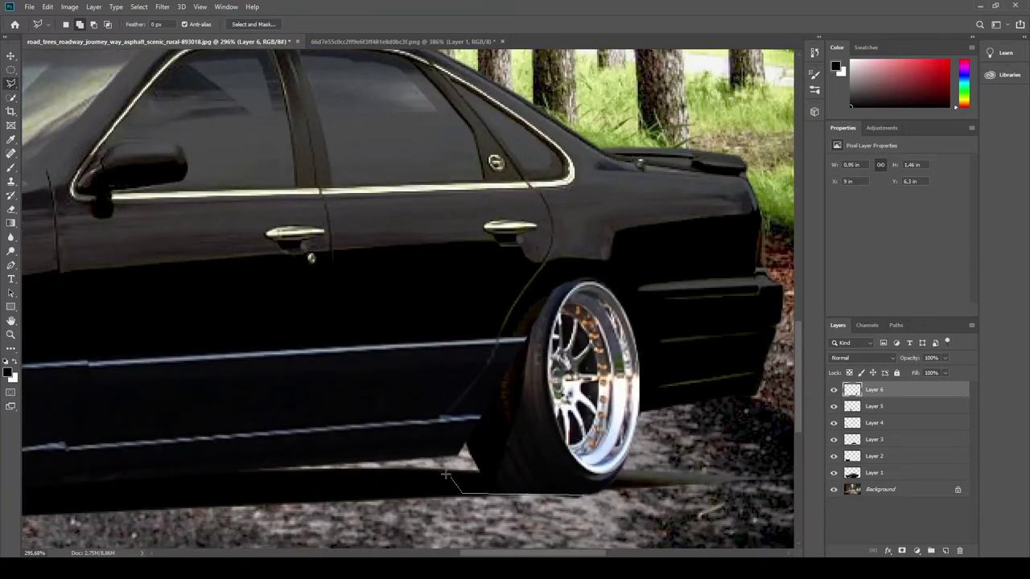
left_click(532, 322)
left_click(527, 401)
left_click(547, 465)
left_click(579, 494)
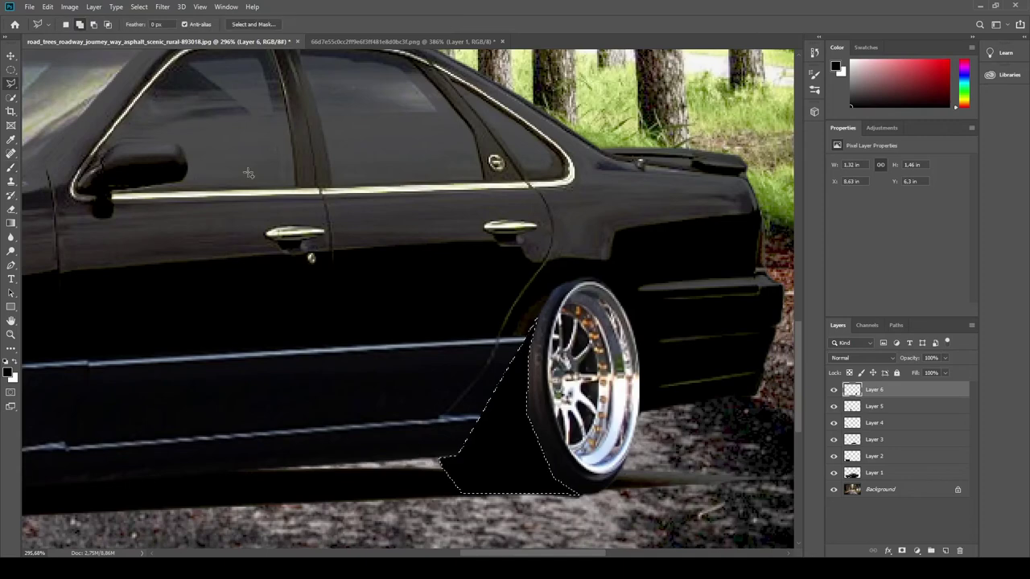
scroll(545, 376, "down", 5)
scroll(545, 376, "down", 2)
Outline the bright glass area of the sedan's windshield on Layer 1 and delete it.
scroll(483, 341, "up", 8)
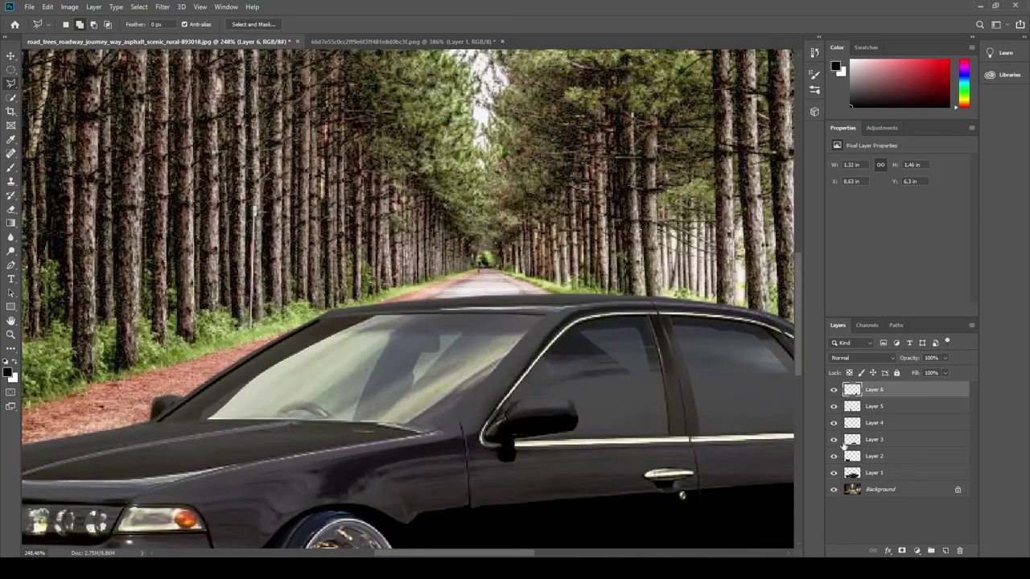
left_click(874, 472)
left_click(387, 331)
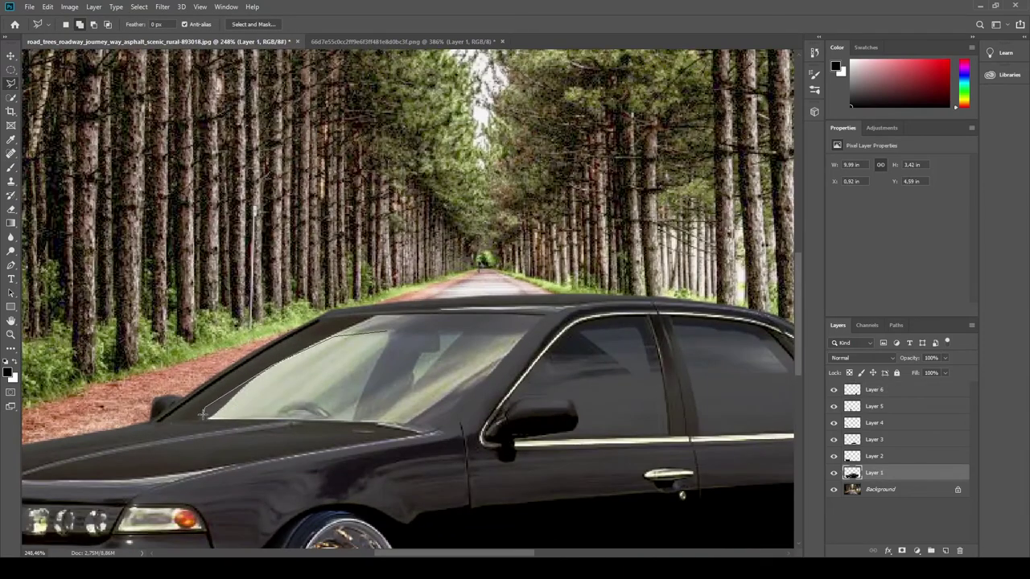
left_click(387, 331)
key("Delete")
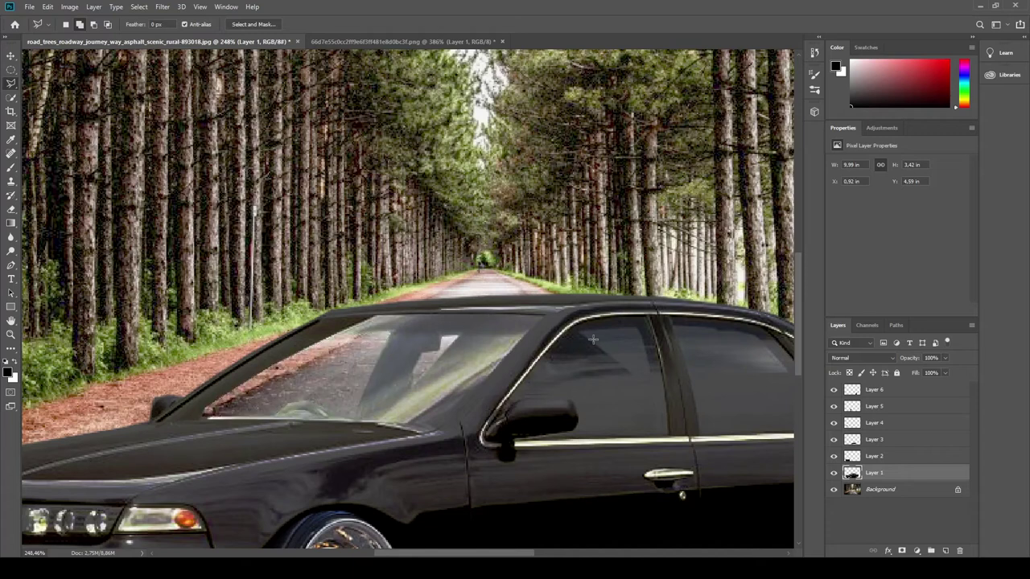
Outline the sedan's whole windshield on Layer 1 with the Polygonal Lasso.
scroll(608, 352, "down", 2)
left_click(240, 404)
left_click(465, 416)
left_click(560, 321)
double_click(373, 320)
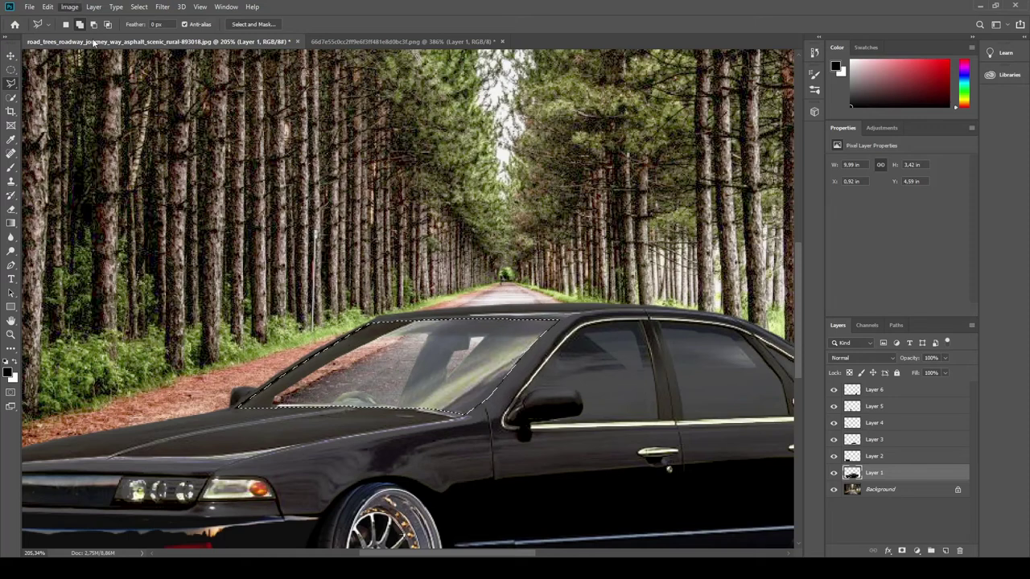
Darken the remaining glass inside the windshield selection and clear the selection.
key("i")
key("b")
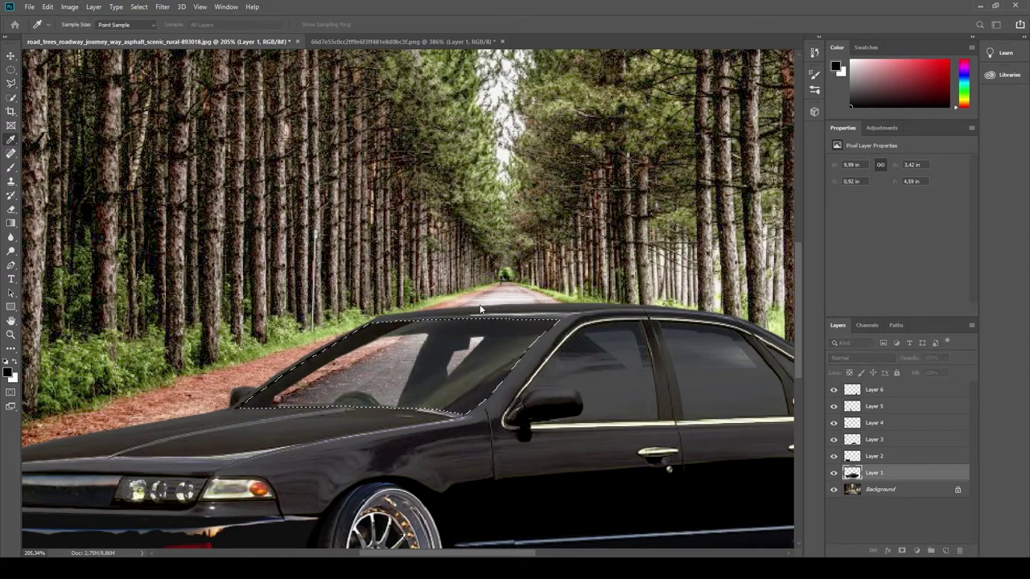
left_click_drag(501, 301, 259, 412)
key("ctrl+z")
key("6")
key("8")
left_click_drag(501, 301, 259, 412)
key("ctrl+d")
key("l")
scroll(599, 467, "down", 5)
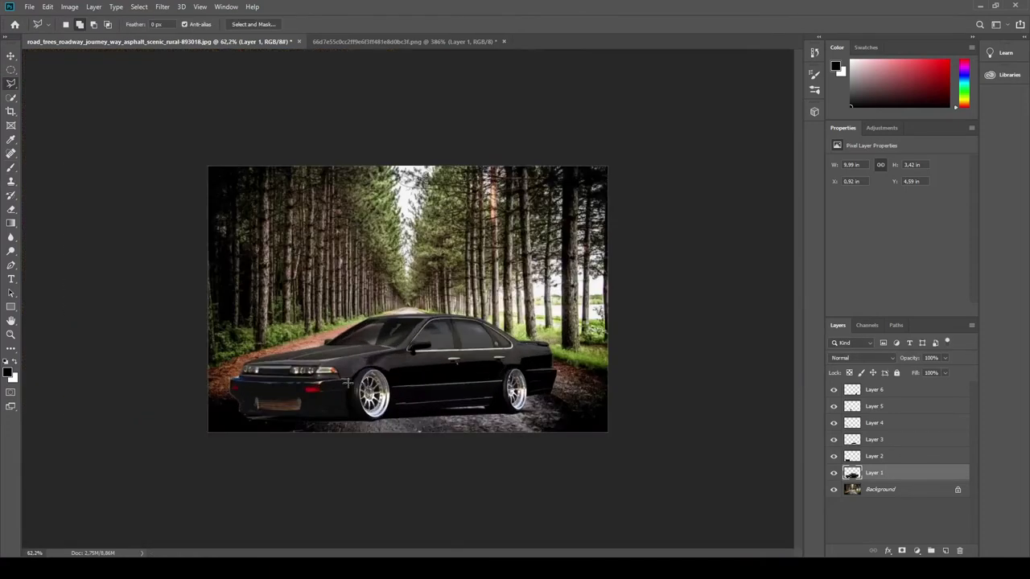
scroll(599, 467, "up", 5)
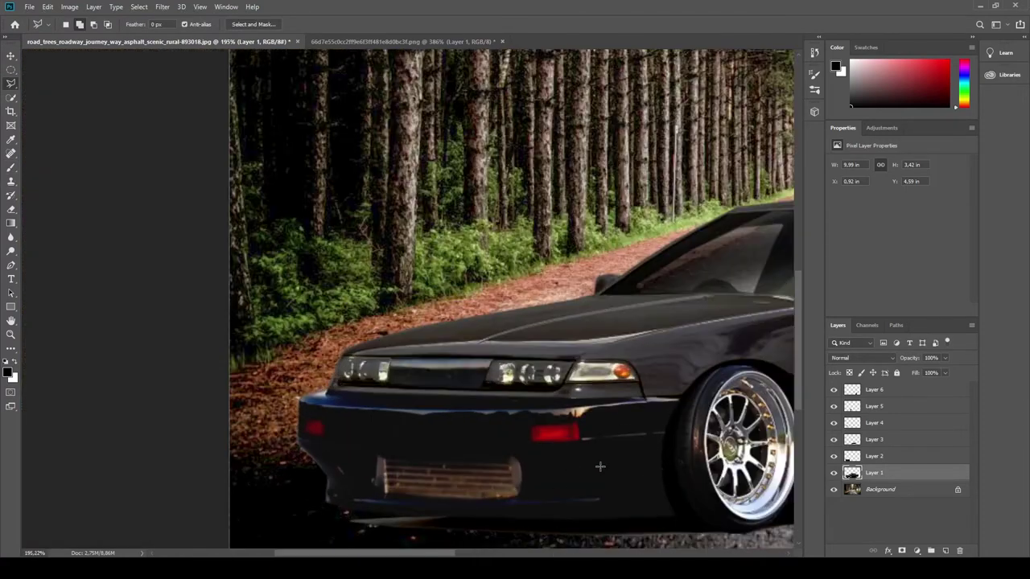
left_click(853, 457)
key("i")
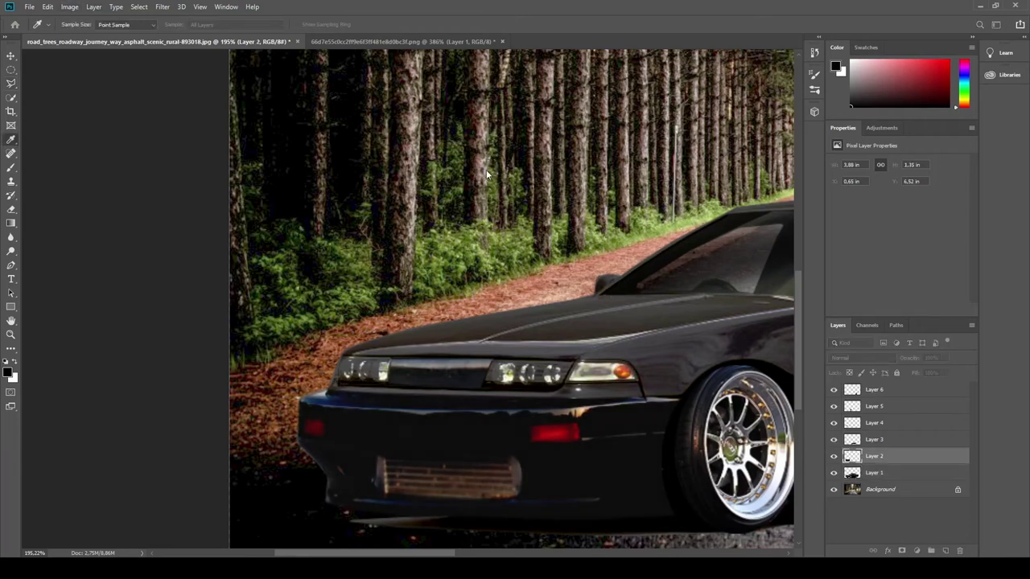
key("e")
scroll(563, 169, "down", 3)
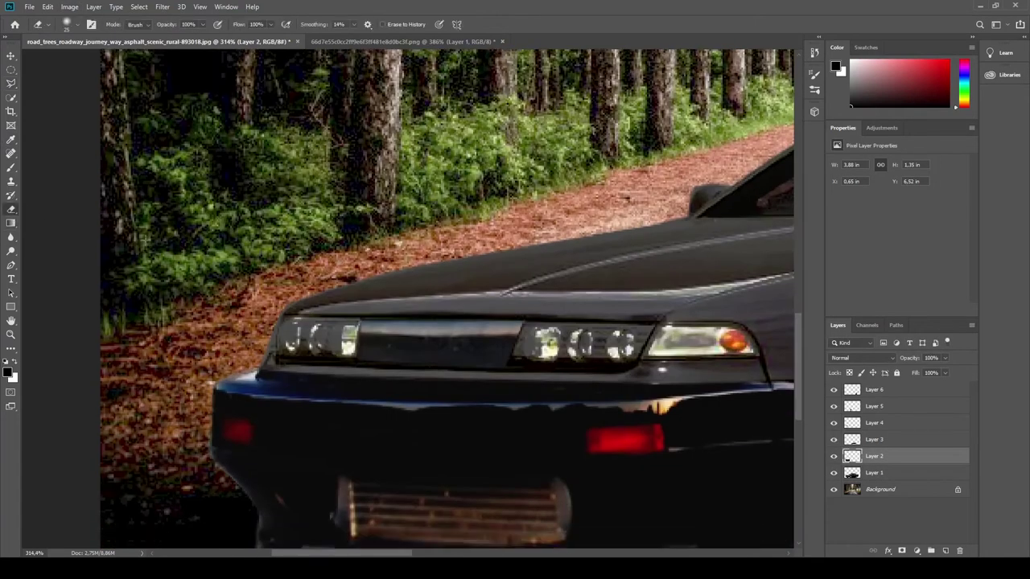
key("alt+bracketleft")
scroll(453, 556, "right", 5)
scroll(457, 426, "down", 5)
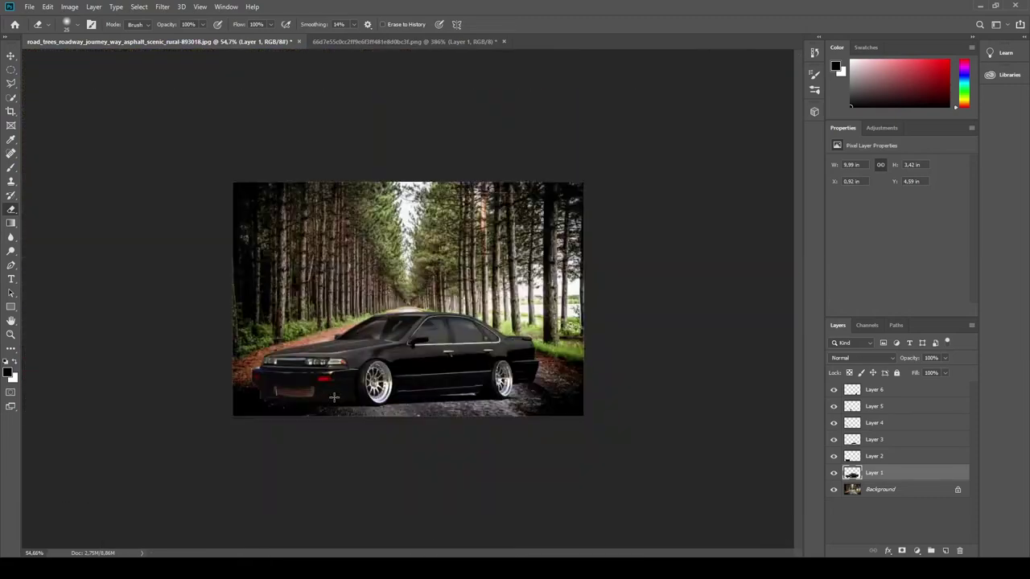
Replace Layer 6 with a duplicate of the front wheel's Layer 5, scaled to about 1 by 1.34 in over the sedan's rear wheel.
scroll(375, 421, "up", 5)
left_click(885, 391)
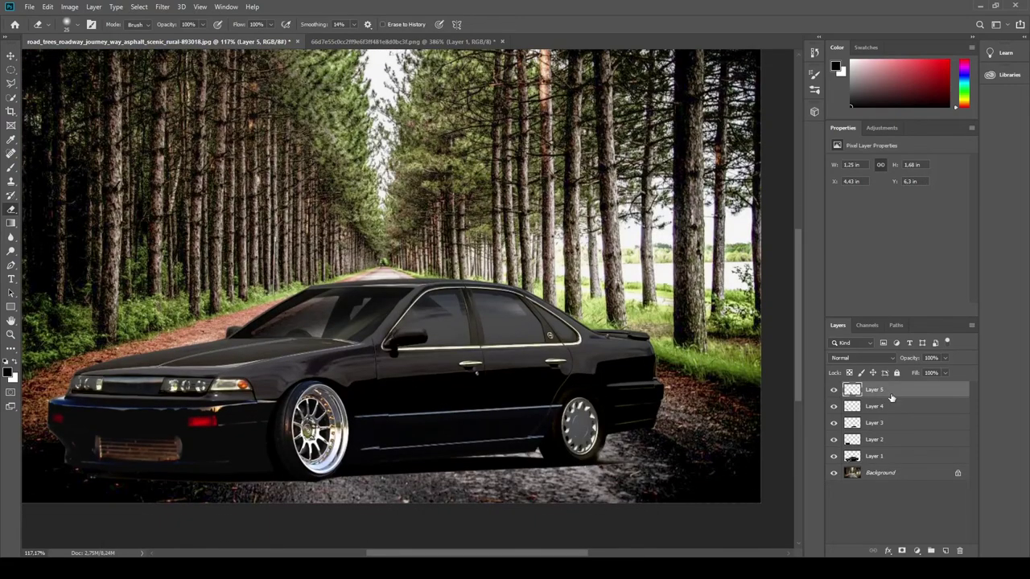
key("ctrl+t")
left_click_drag(319, 448, 580, 448)
scroll(656, 449, "up", 2)
scroll(658, 449, "up", 2)
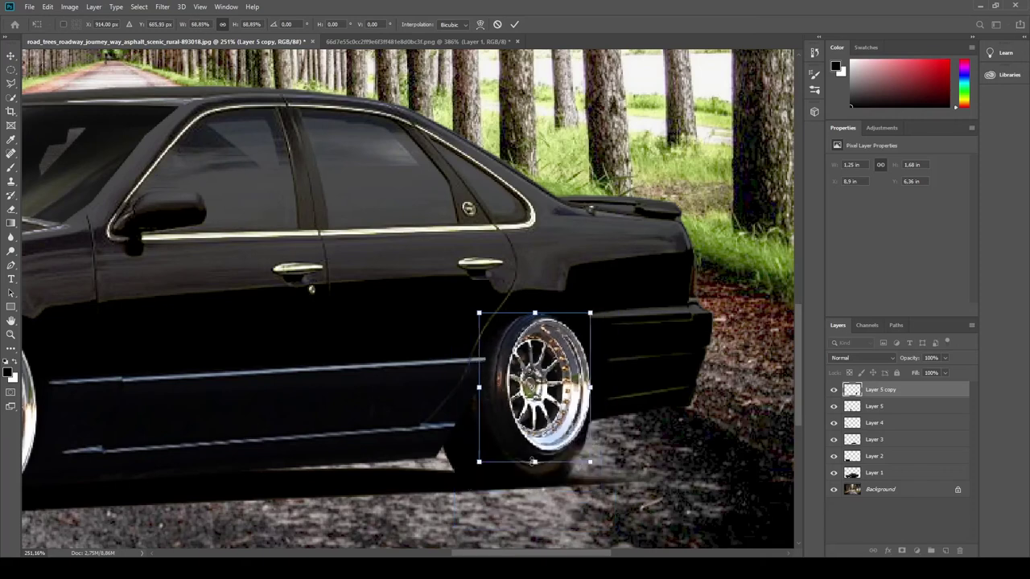
key("Return")
Make the sedan's Layer 1 active with the Polygonal Lasso as the current tool.
scroll(548, 362, "down", 5)
key("l")
scroll(408, 299, "up", 1)
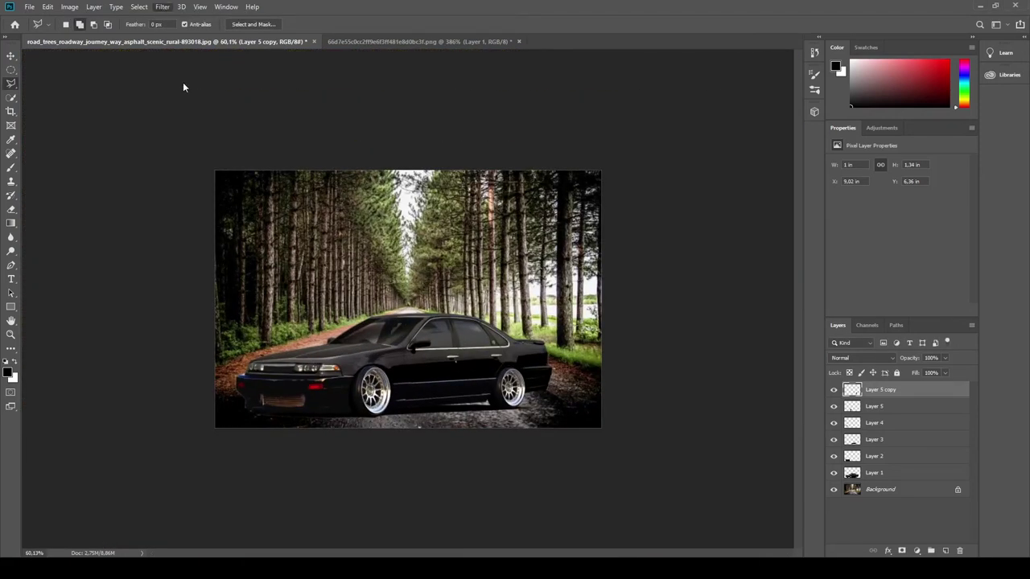
left_click(853, 473)
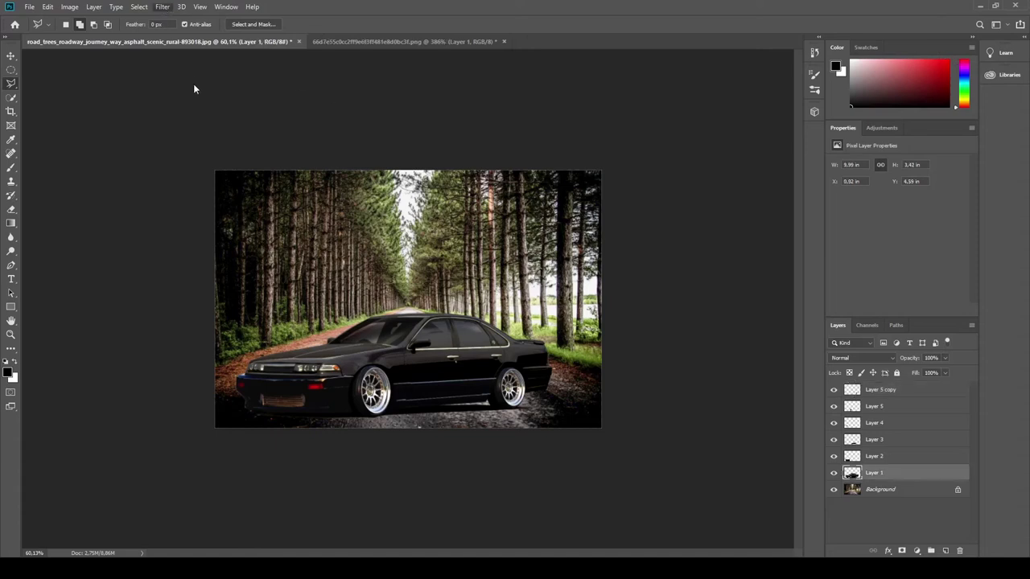